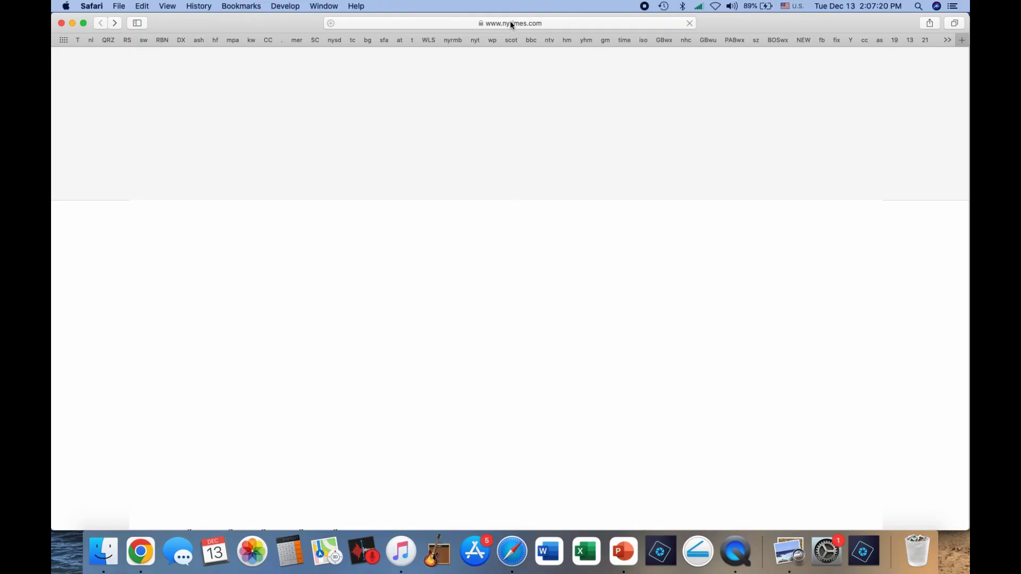
Step: Search Google for 'kiwisdr map' from the Safari address bar
click(509, 21)
text(k)
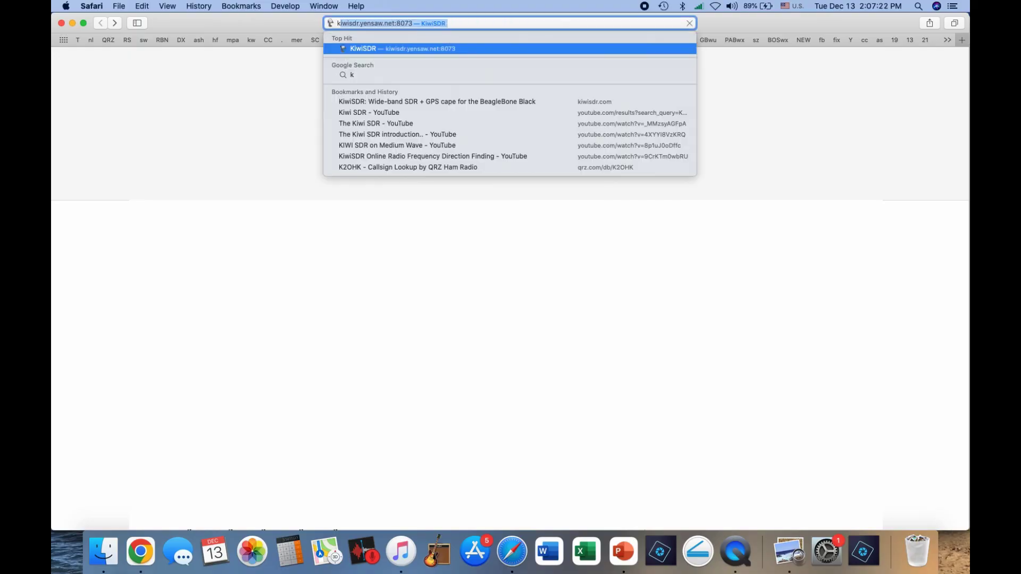
text(iwi)
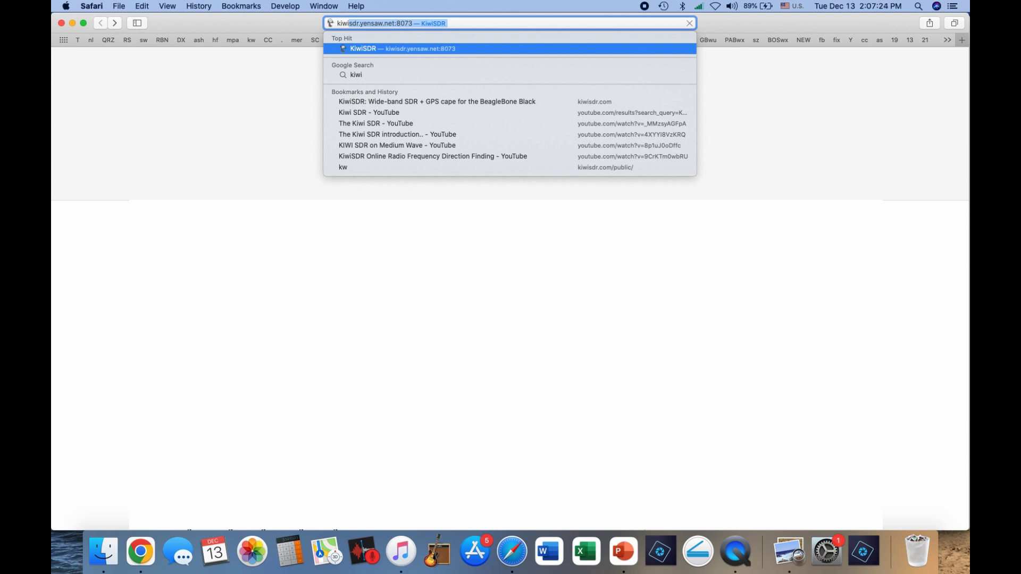
text(sdr m)
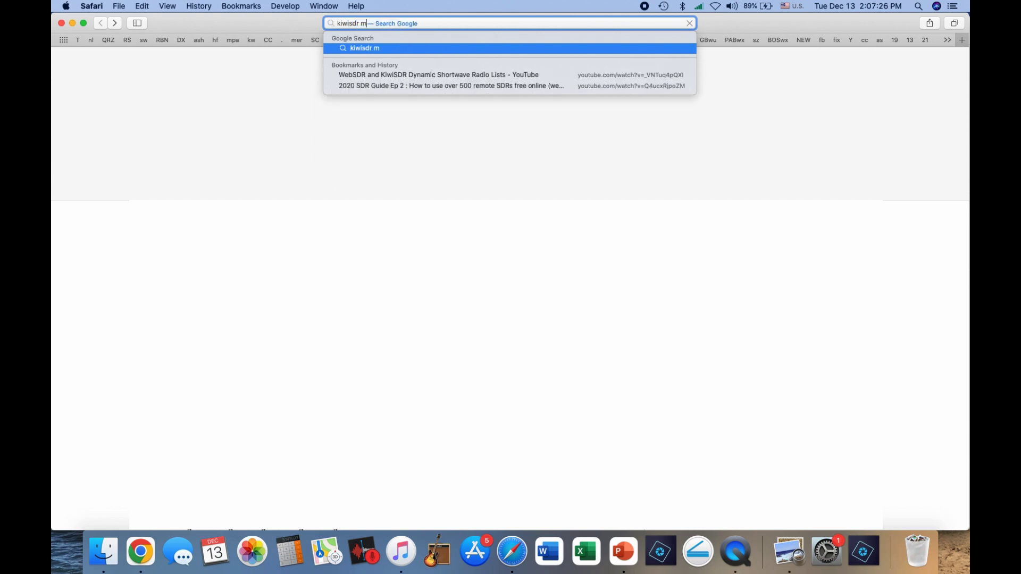
text(ap)
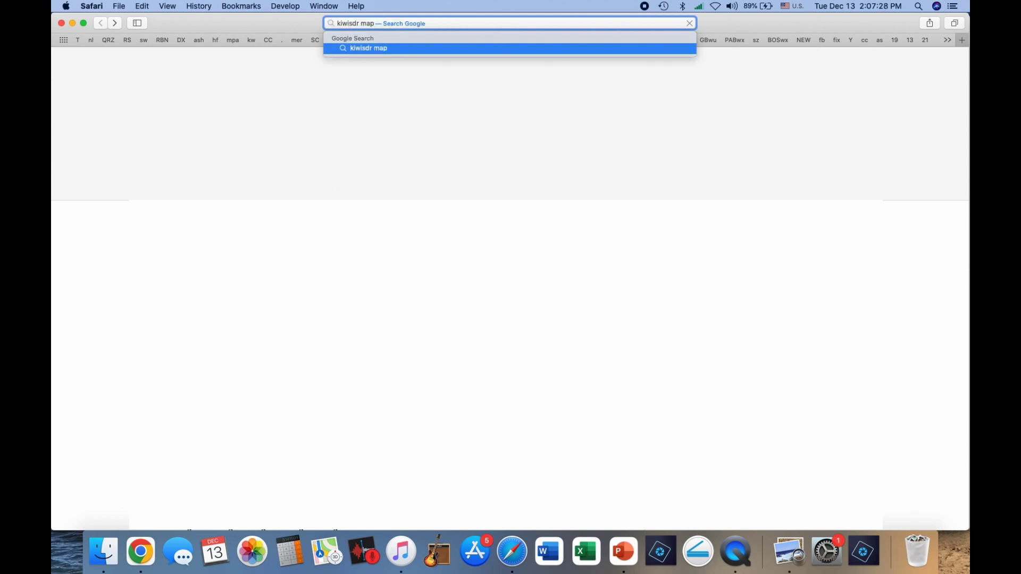
key(Return)
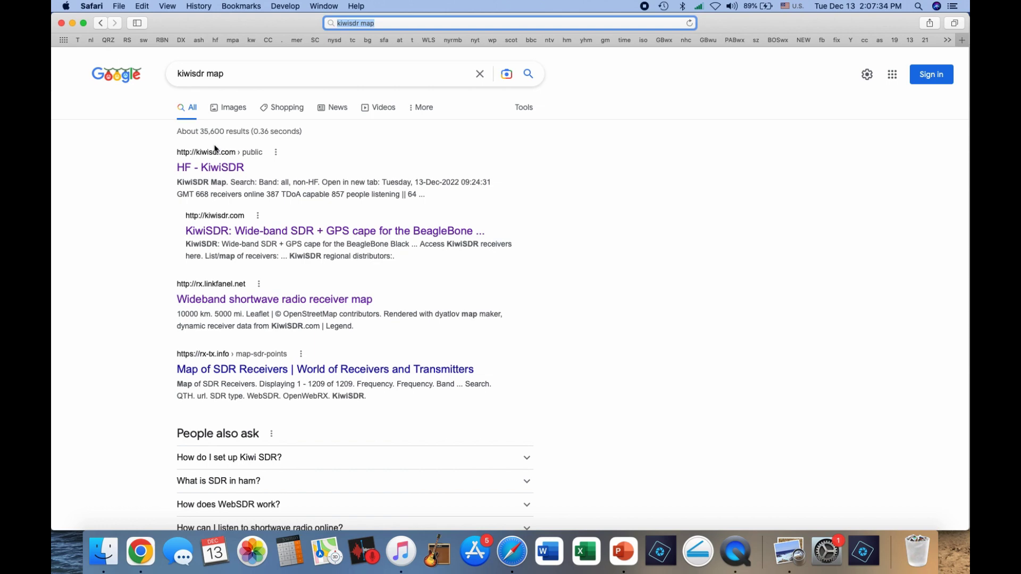
Step: Open the 'HF - KiwiSDR' search result to reach kiwisdr.com/public
click(220, 169)
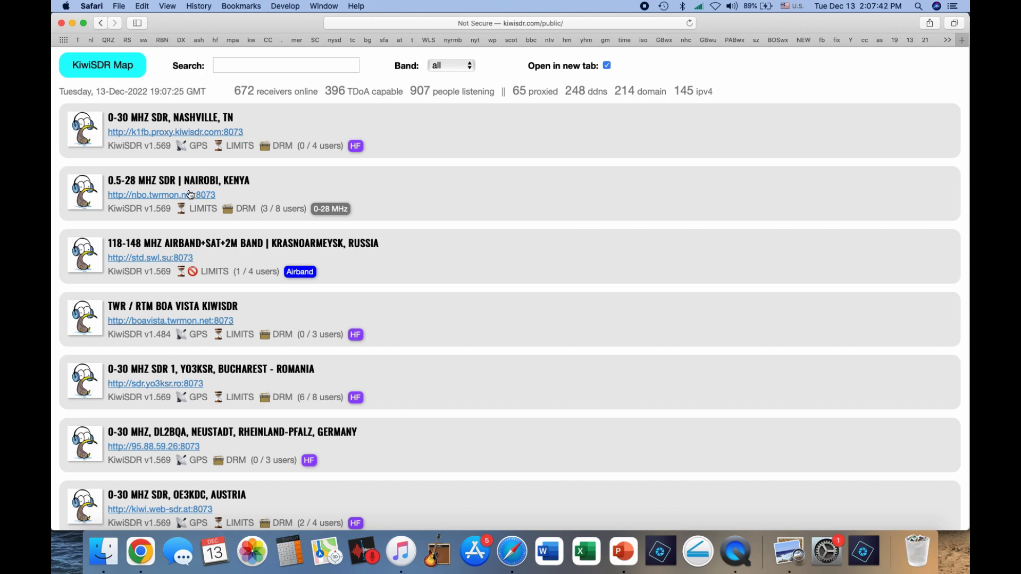
Step: Open the KiwiSDR receiver map and zoom in on Ireland's north coast near Malin
click(103, 67)
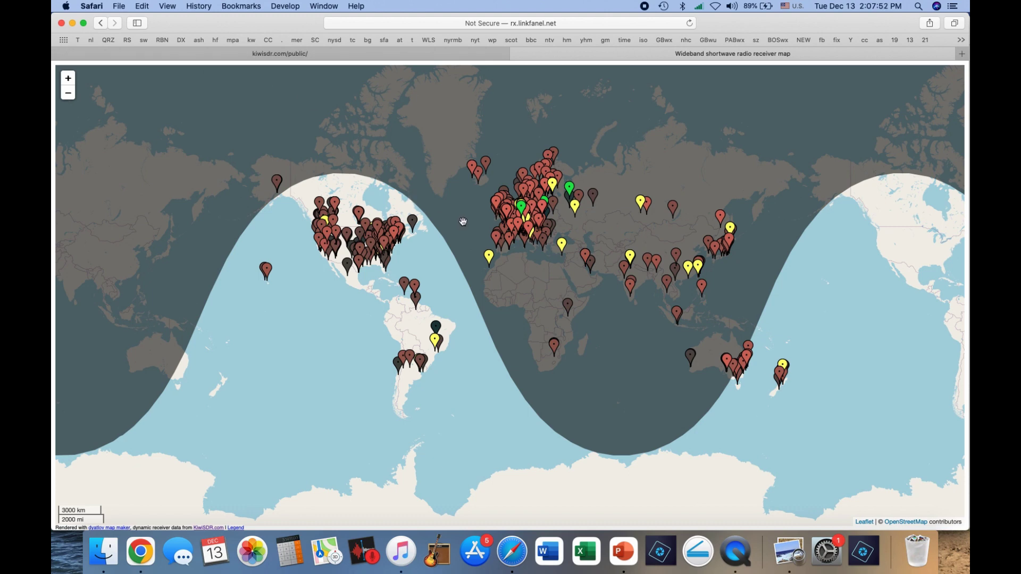
drag(462, 221, 329, 304)
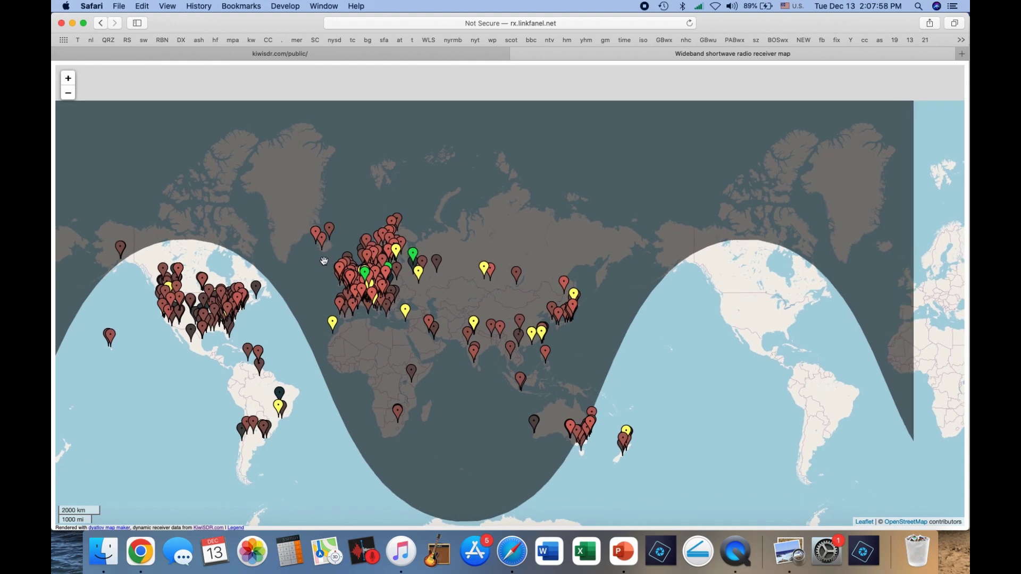
scroll(324, 260, up, 3)
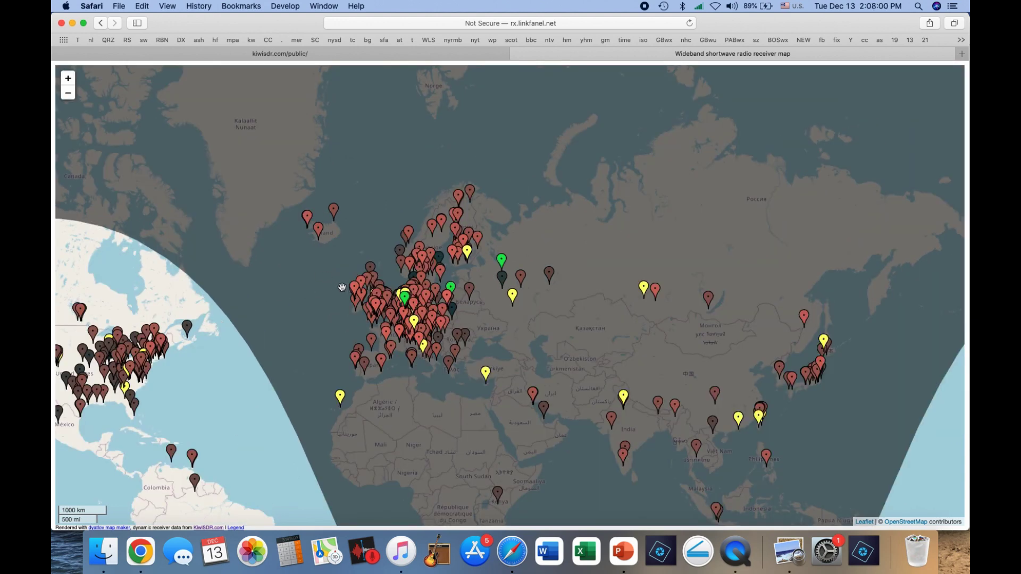
scroll(342, 287, up, 3)
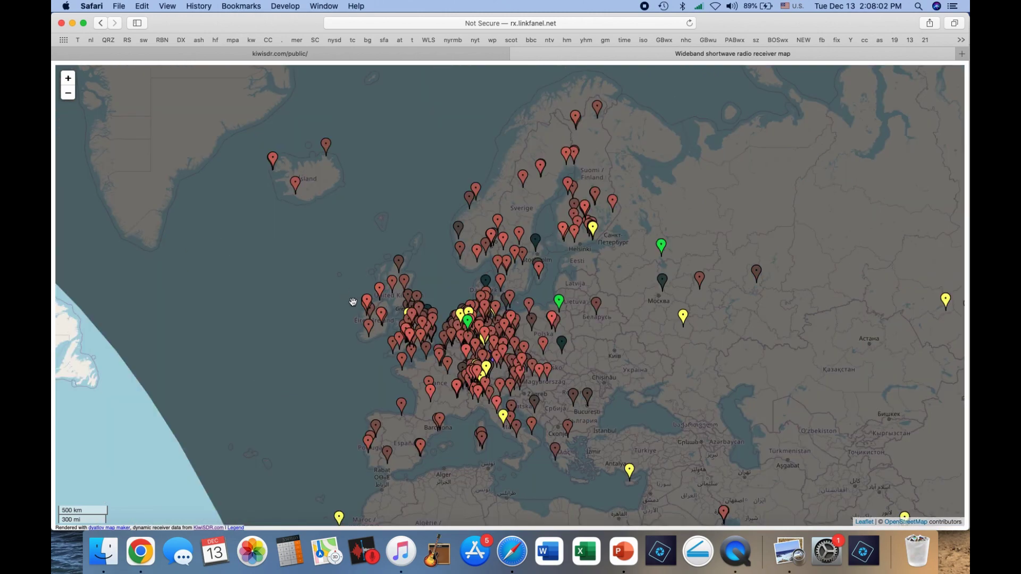
scroll(351, 298, up, 3)
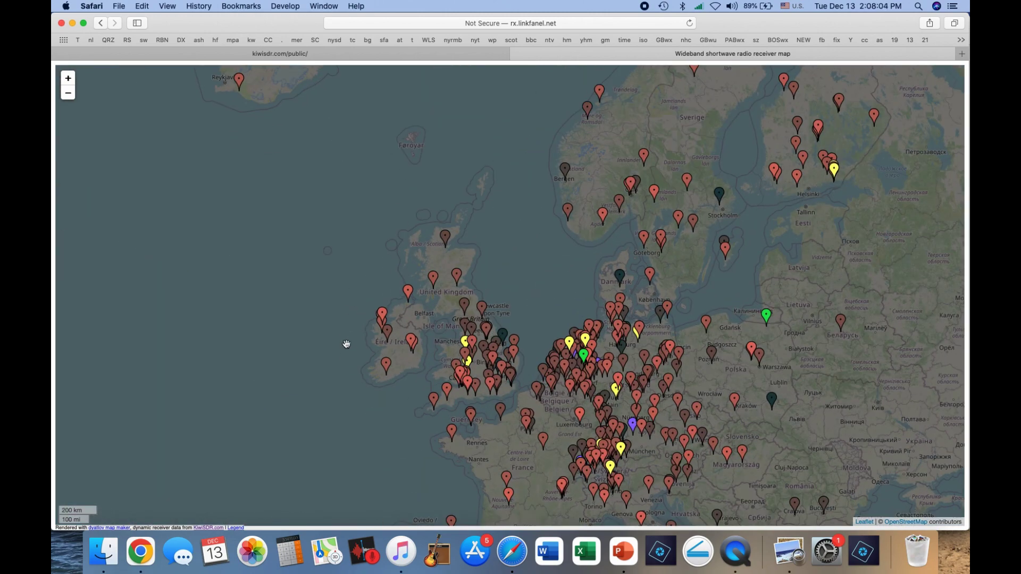
scroll(348, 336, up, 3)
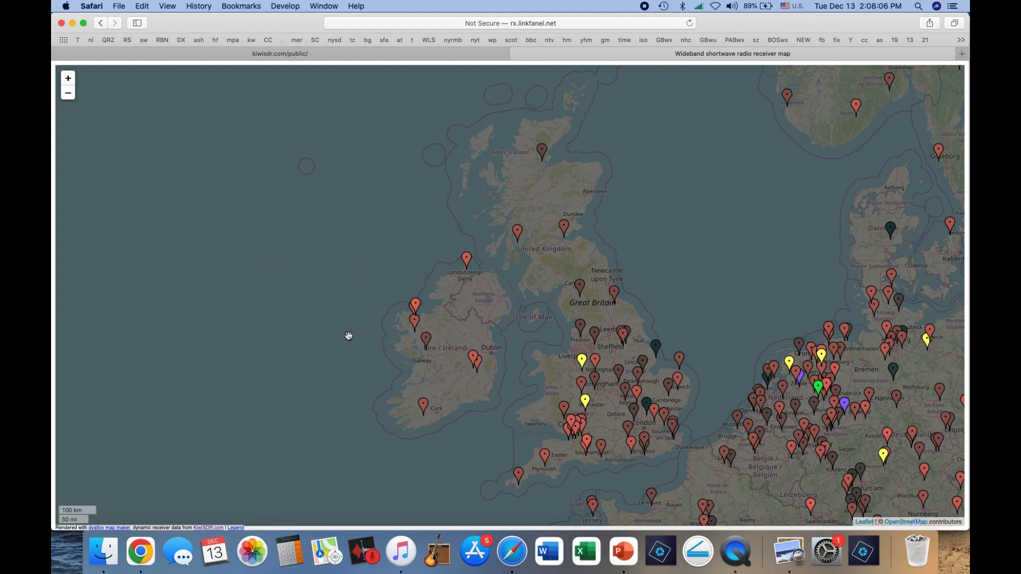
scroll(369, 321, up, 3)
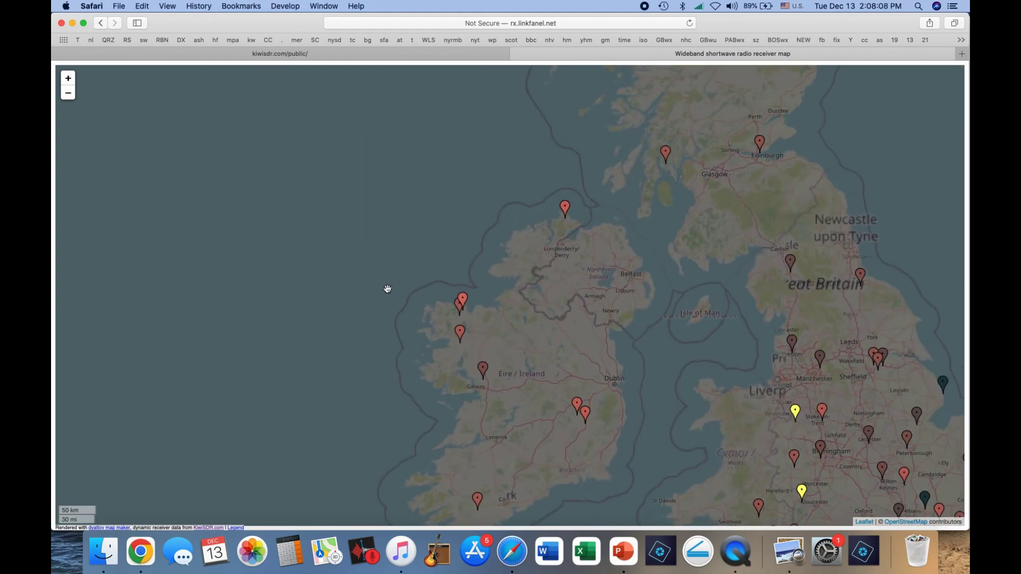
scroll(424, 257, up, 2)
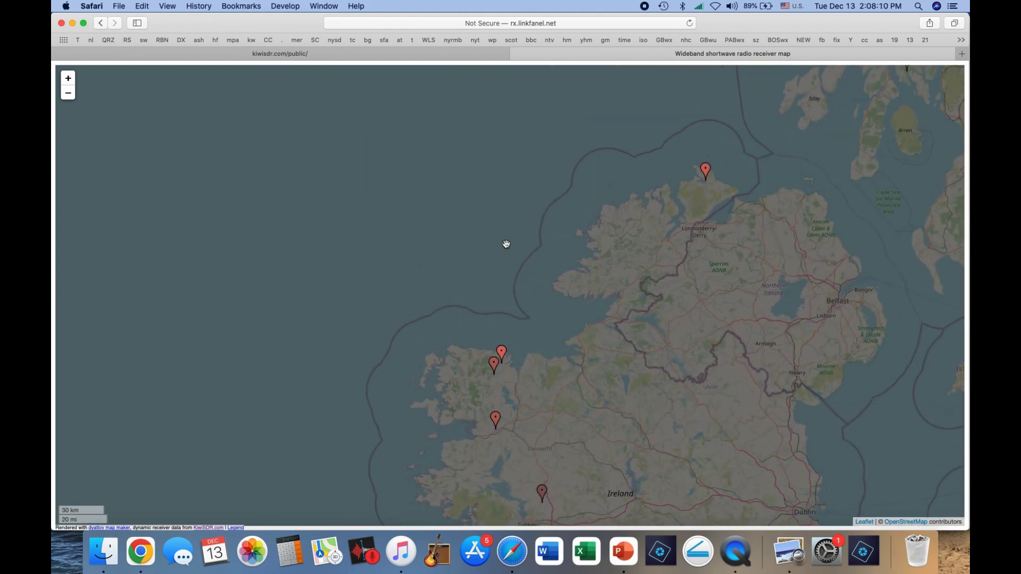
drag(503, 244, 225, 358)
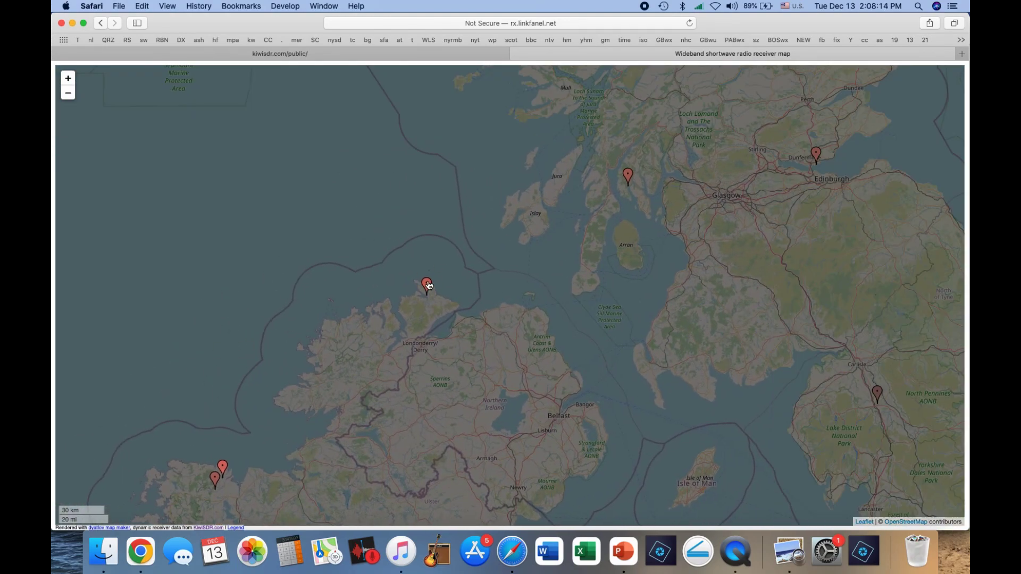
Step: Connect to the Malin Head, County Donegal receiver from its map marker popup
mouse_move(429, 287)
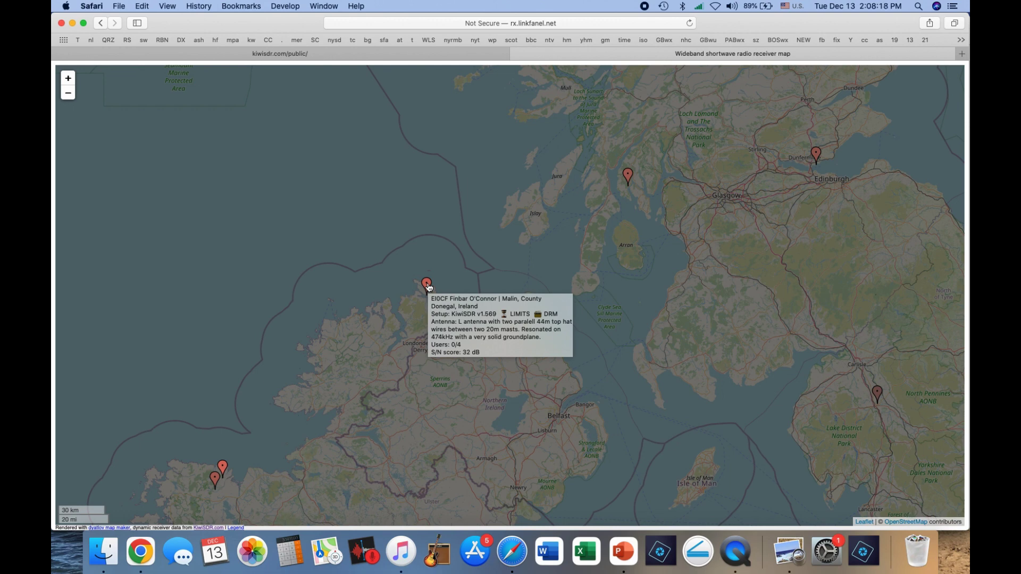
click(427, 286)
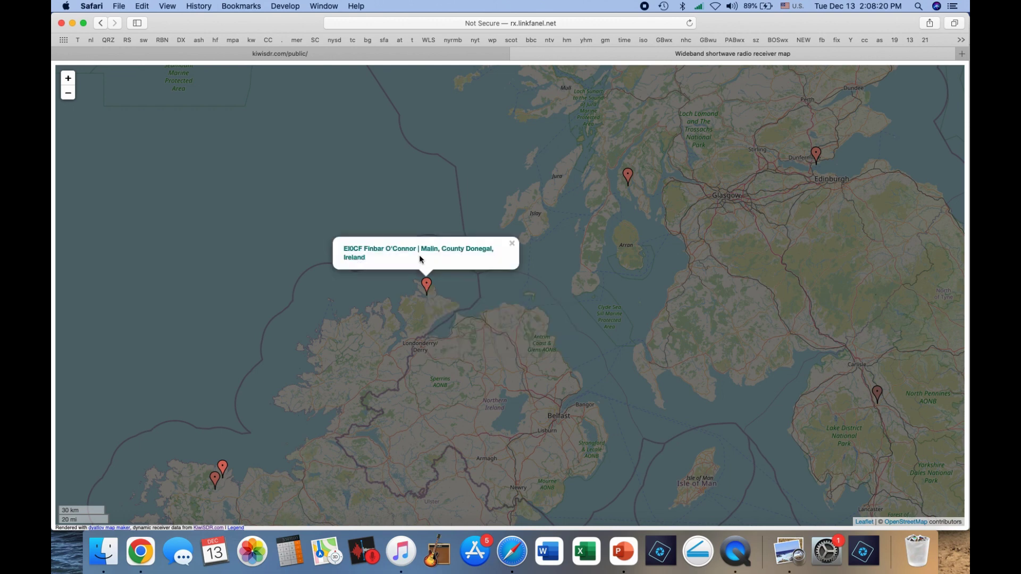
mouse_move(418, 251)
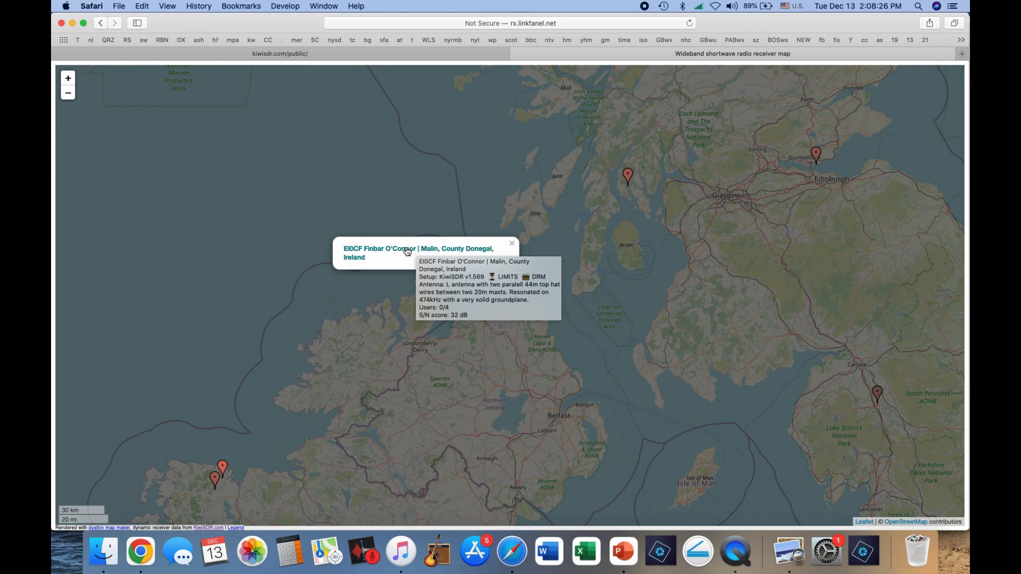
click(407, 251)
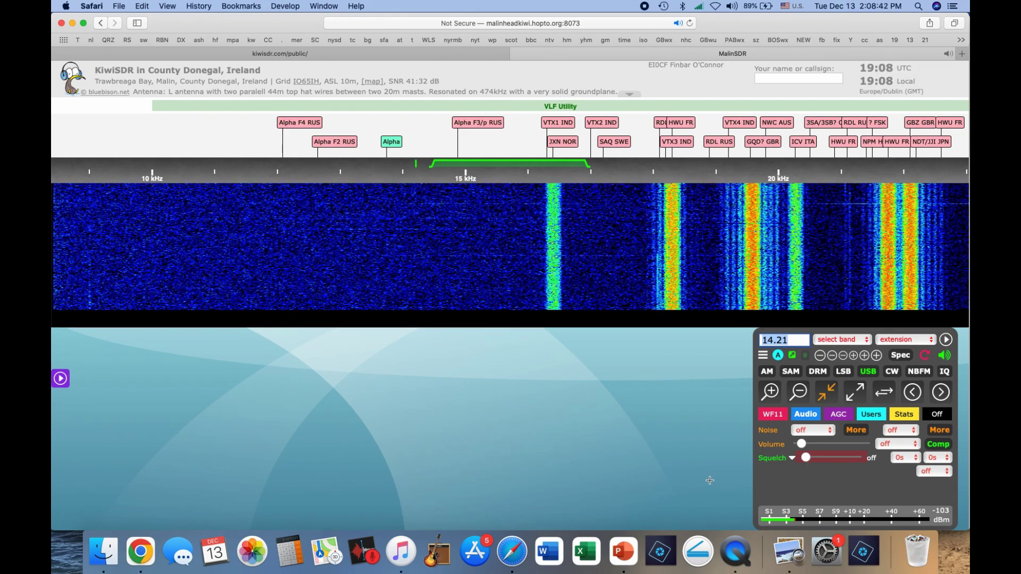
Step: Select the 41m band and tune to 7120 kHz in AM
click(867, 341)
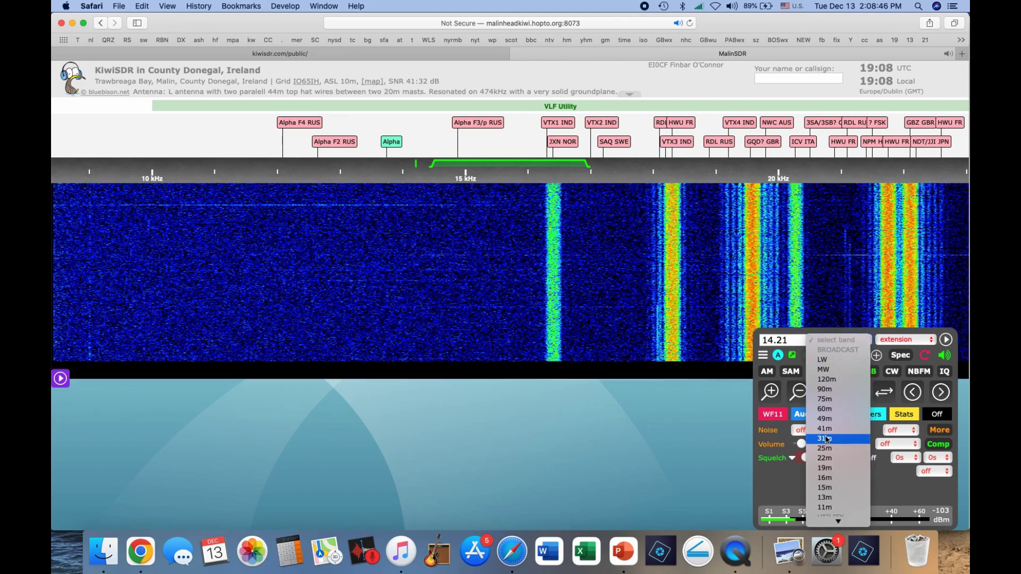
click(825, 429)
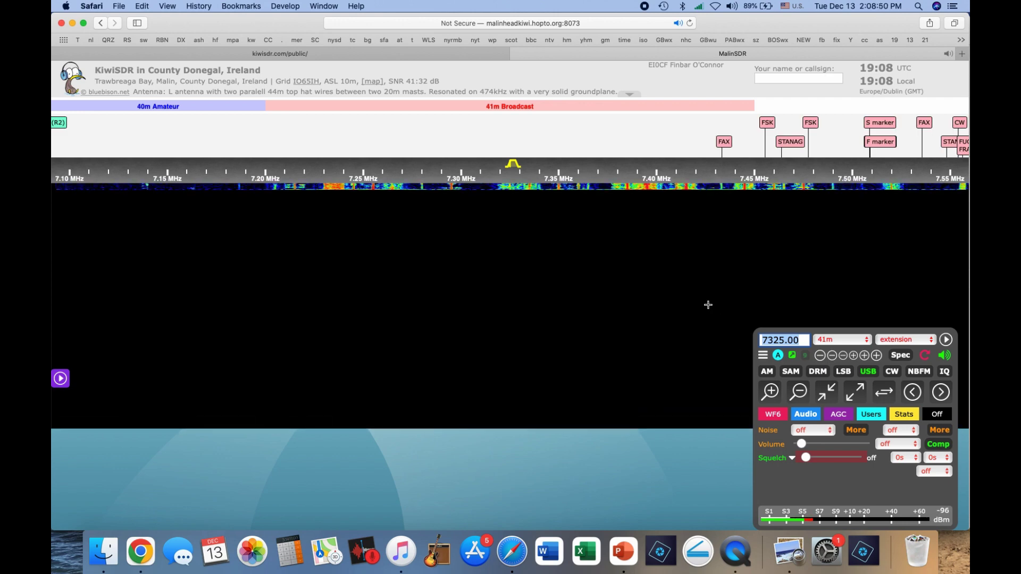
click(767, 373)
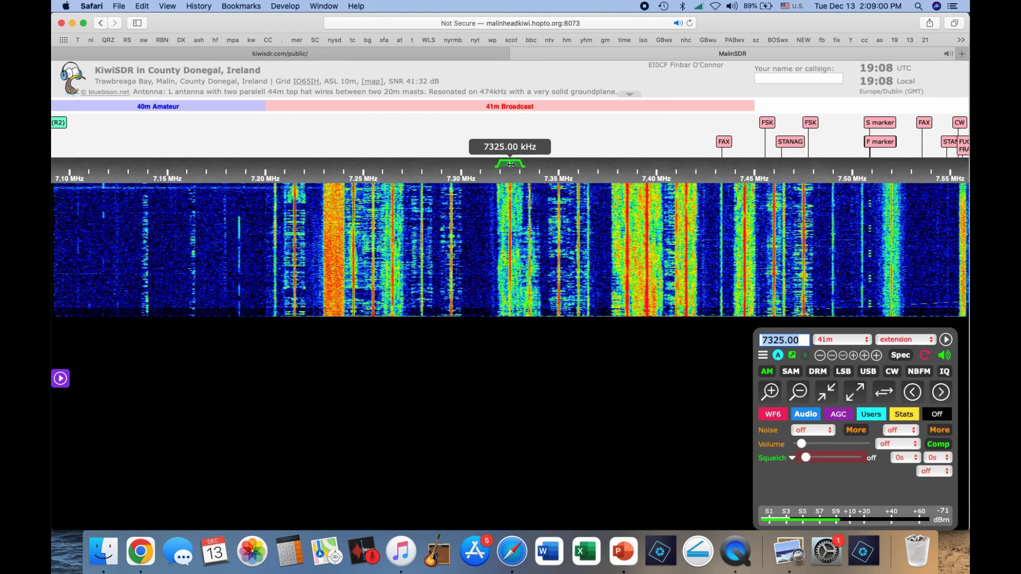
text(7120)
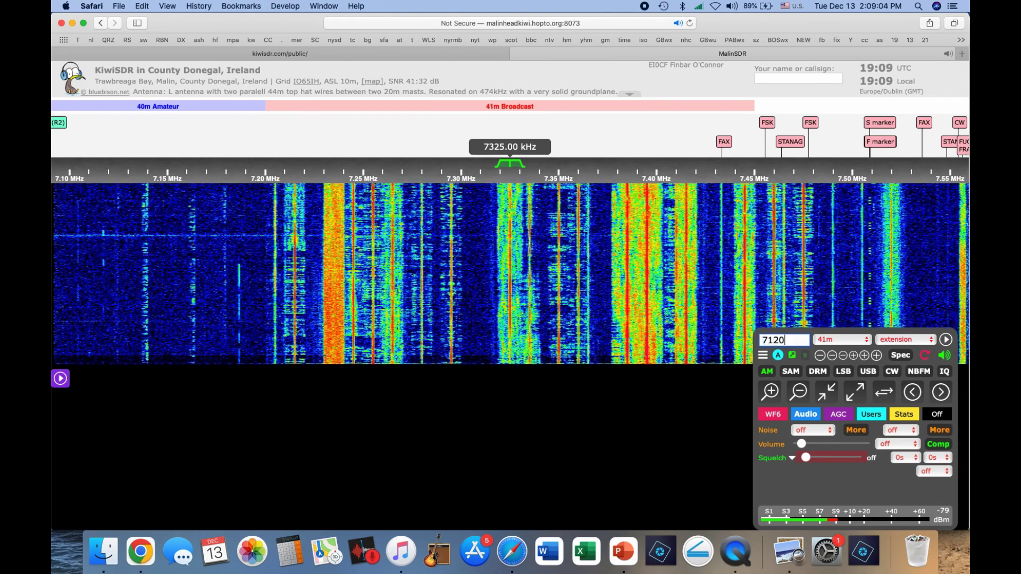
key(Return)
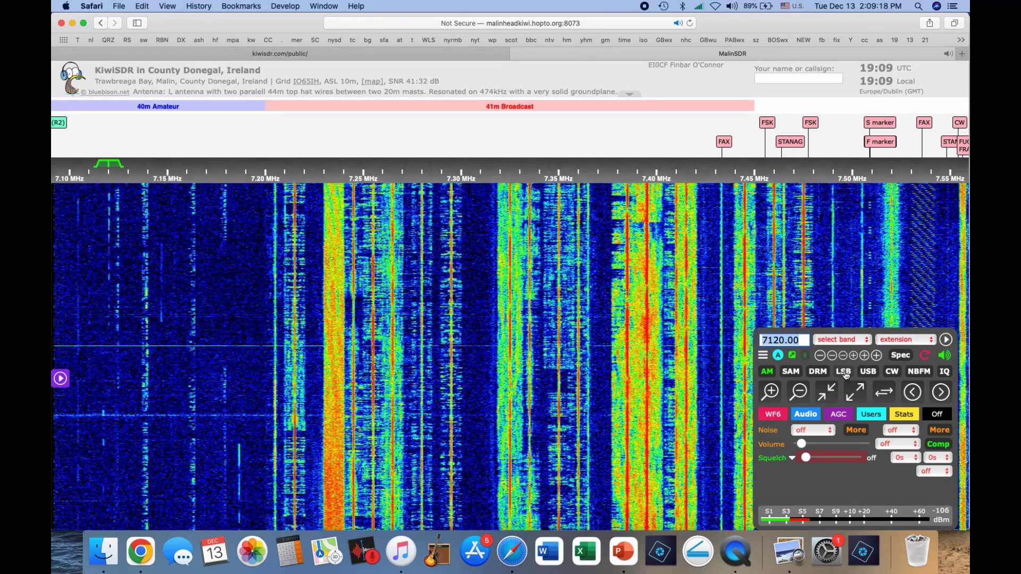
Step: Switch to LSB, zoom the waterfall onto 7.09–7.20 MHz, and raise the audio volume
click(844, 371)
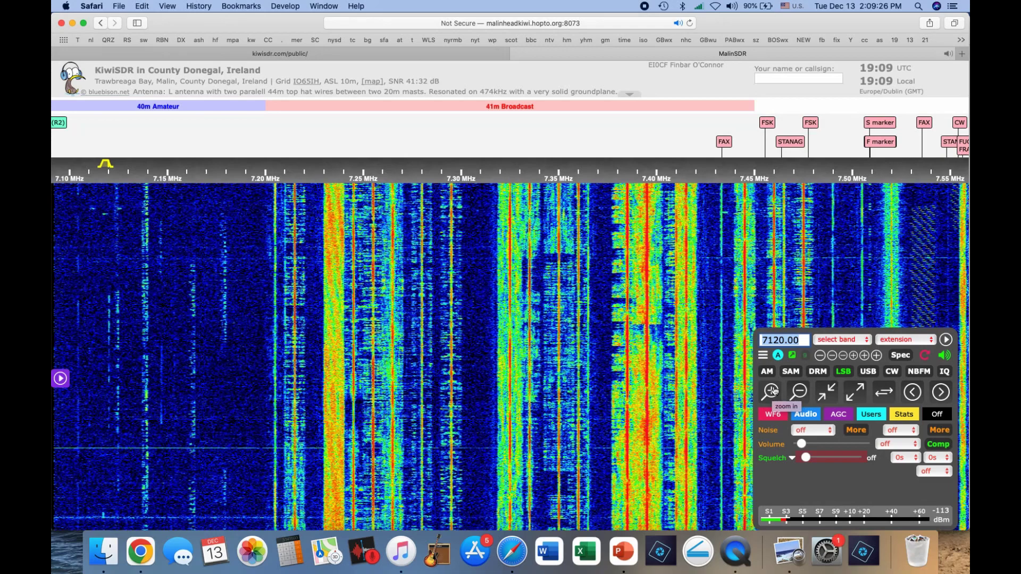
click(771, 393)
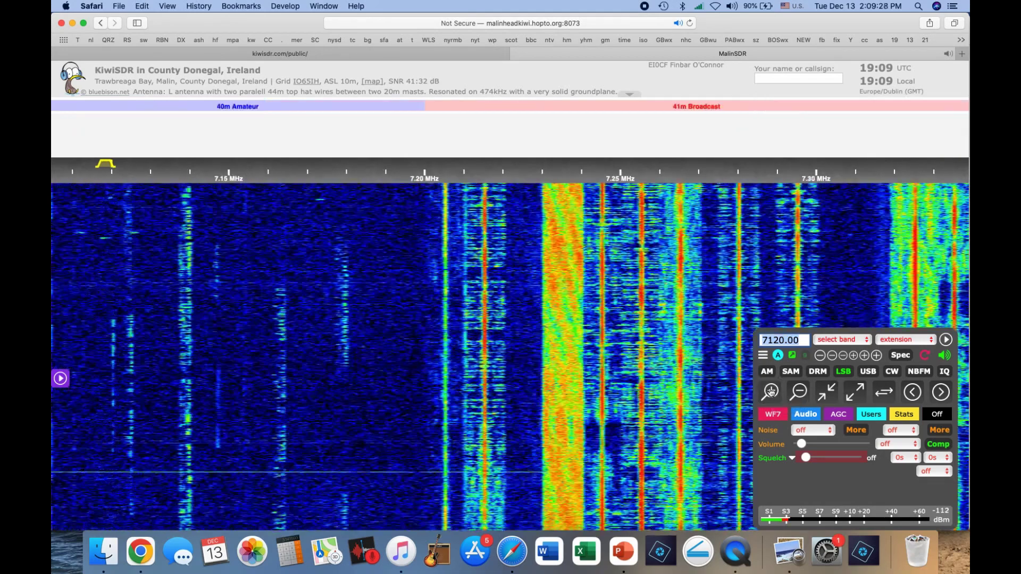
click(772, 393)
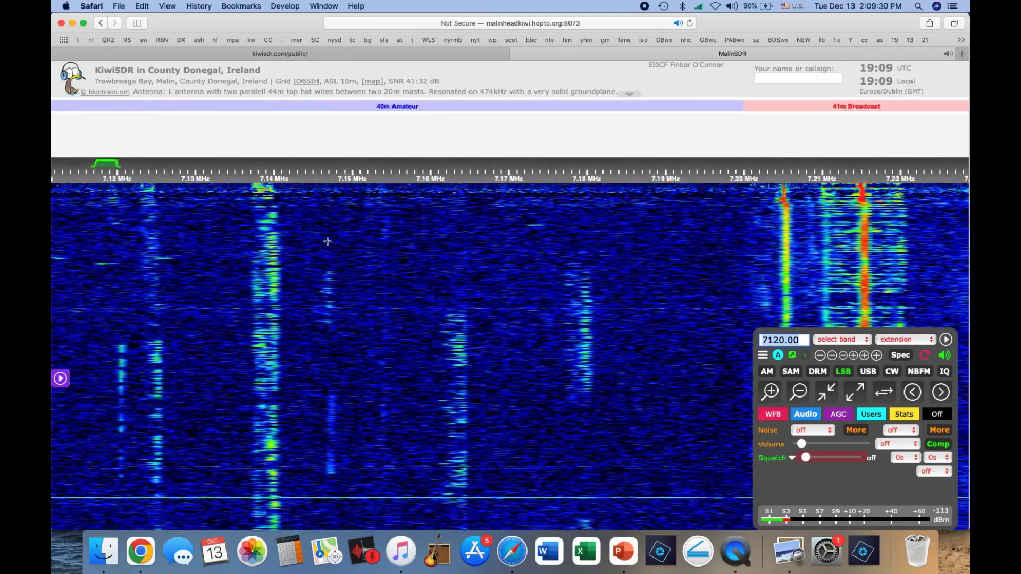
drag(327, 242, 532, 253)
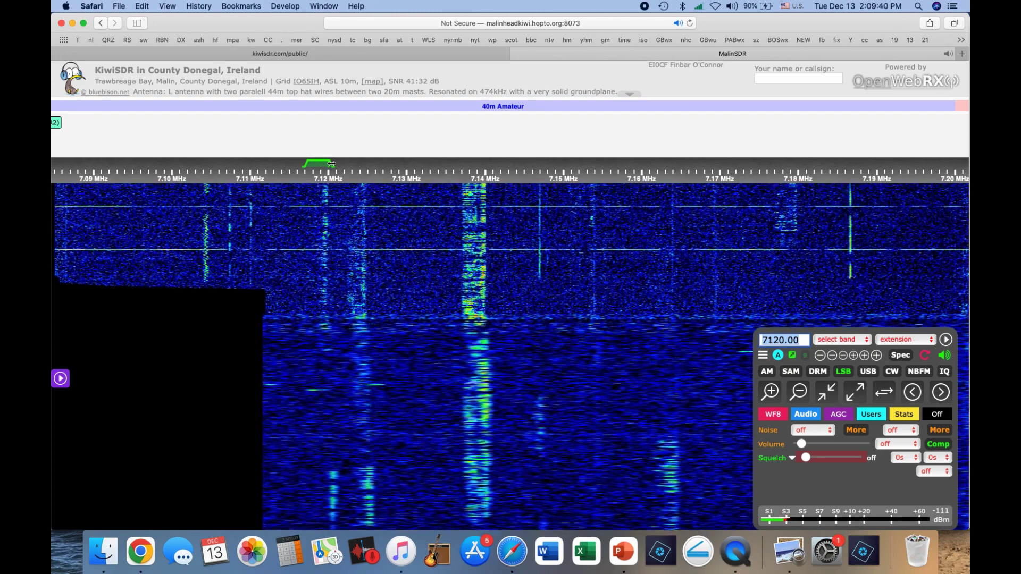
key(XF86AudioRaiseVolume)
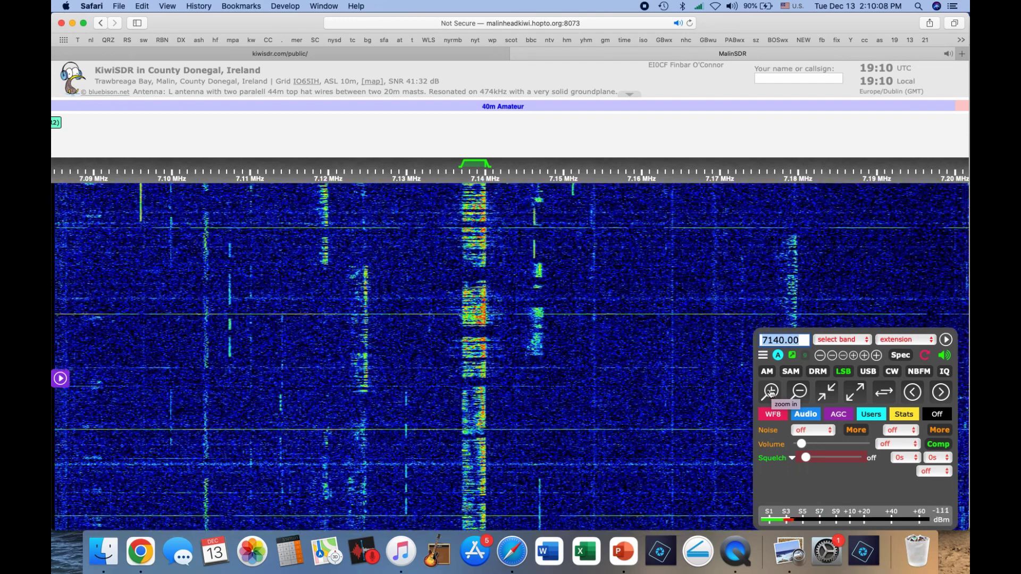
Step: Zoom the waterfall around 7.140 MHz and reshape the LSB passband to about 3.5 kHz
click(770, 392)
click(770, 392)
click(771, 392)
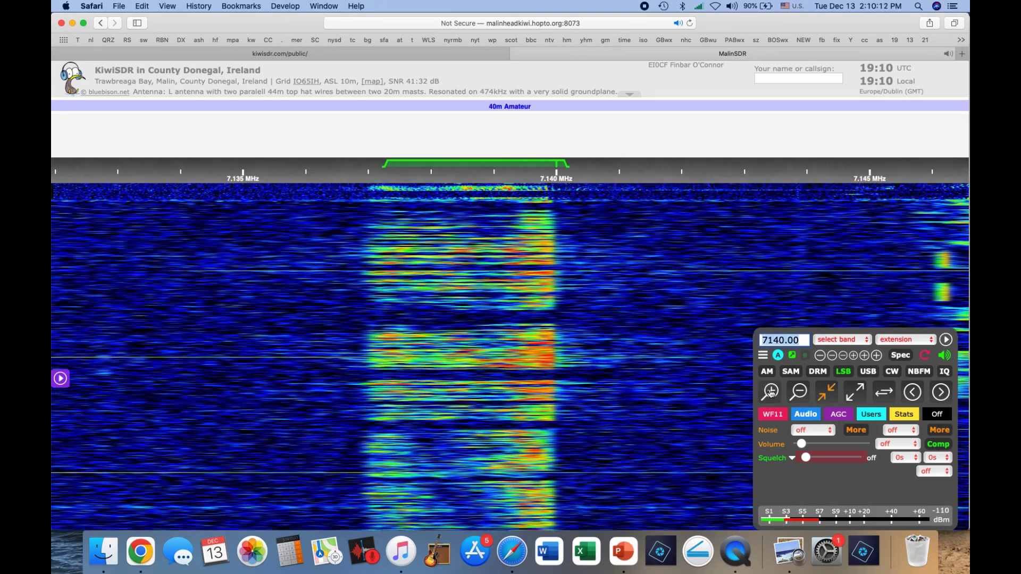
mouse_move(383, 164)
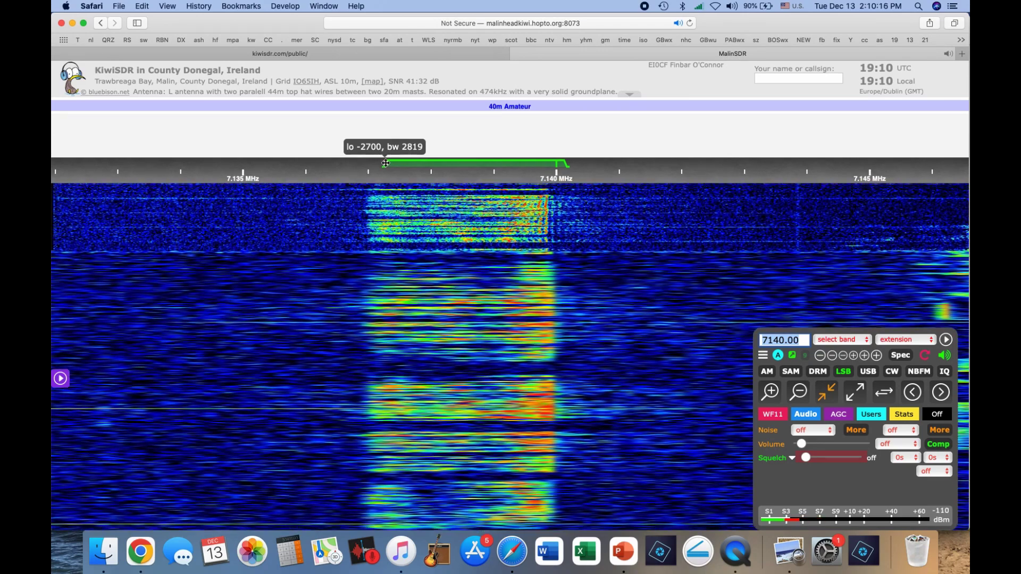
drag(385, 163, 478, 165)
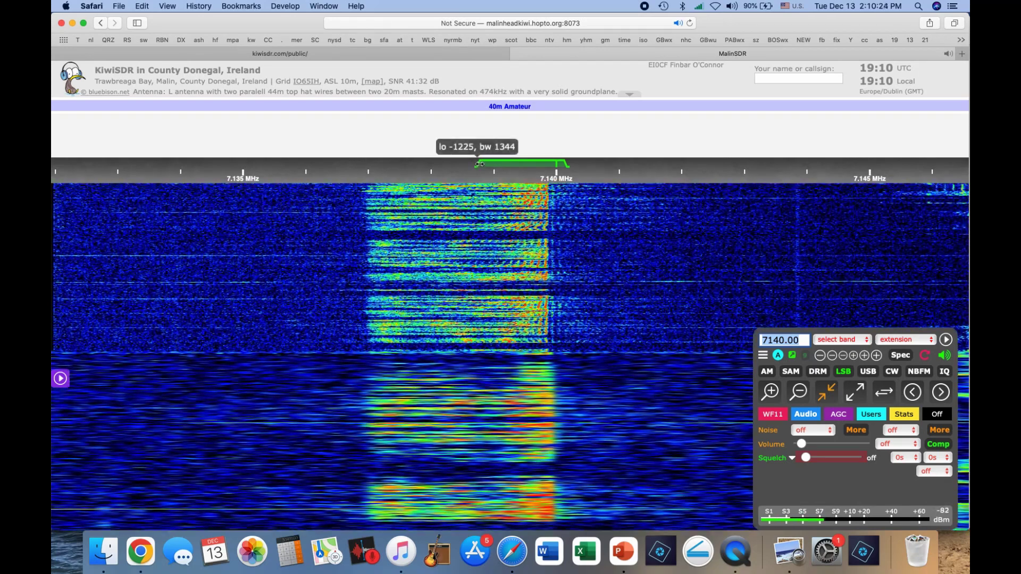
drag(478, 164, 345, 163)
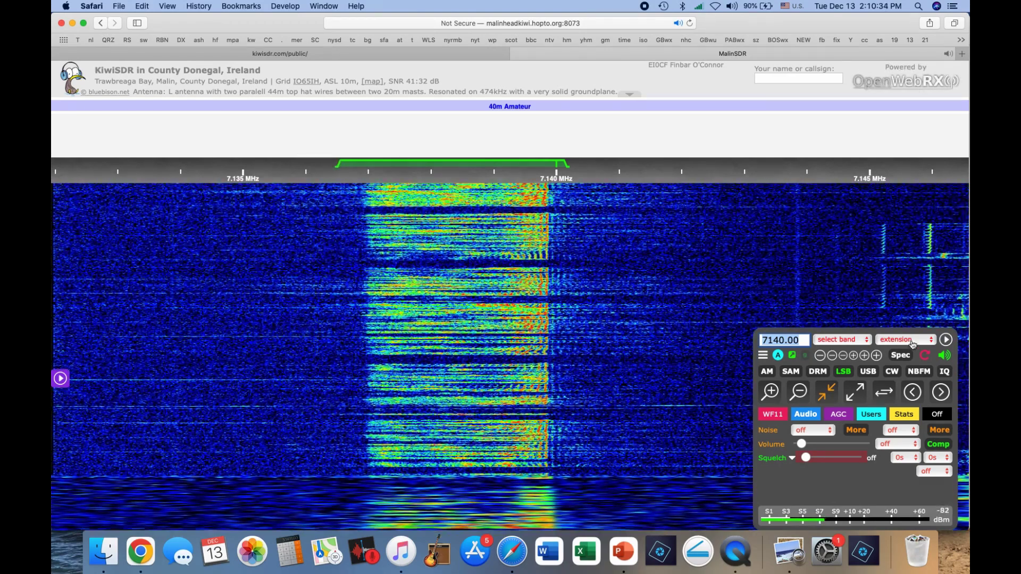
Step: Switch to the MW band at 1000 kHz AM and zoom the waterfall in
click(868, 342)
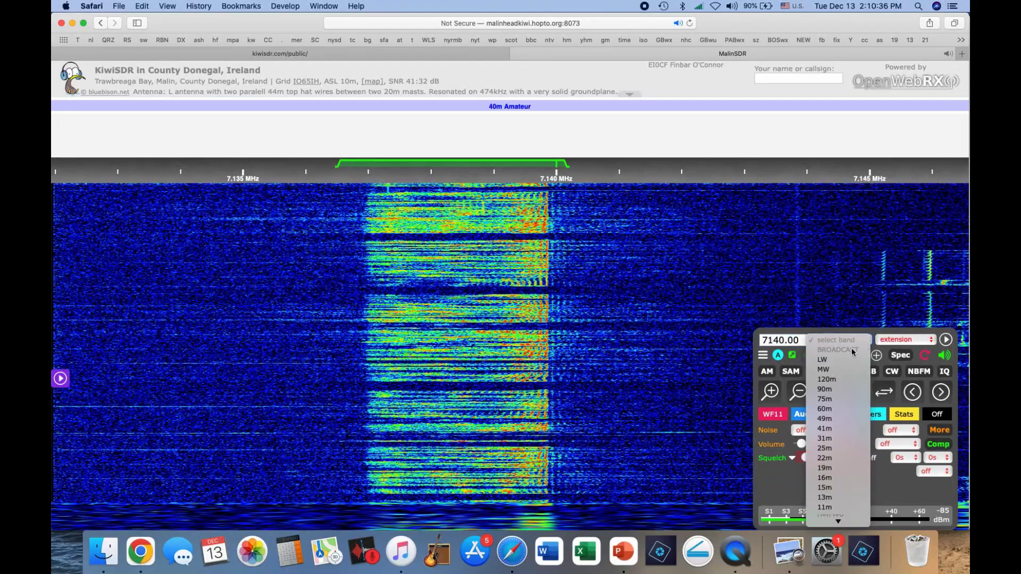
click(829, 370)
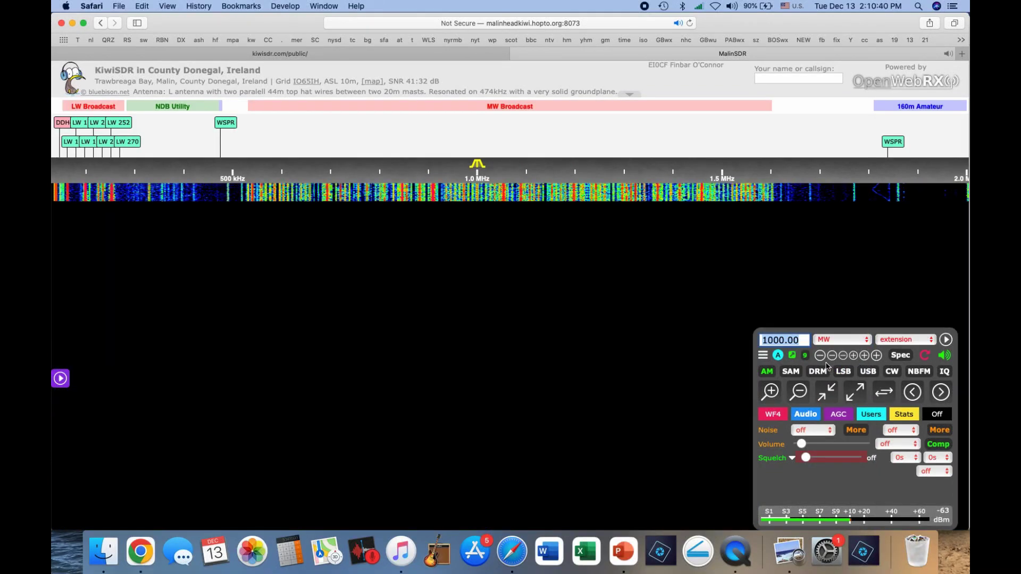
click(772, 391)
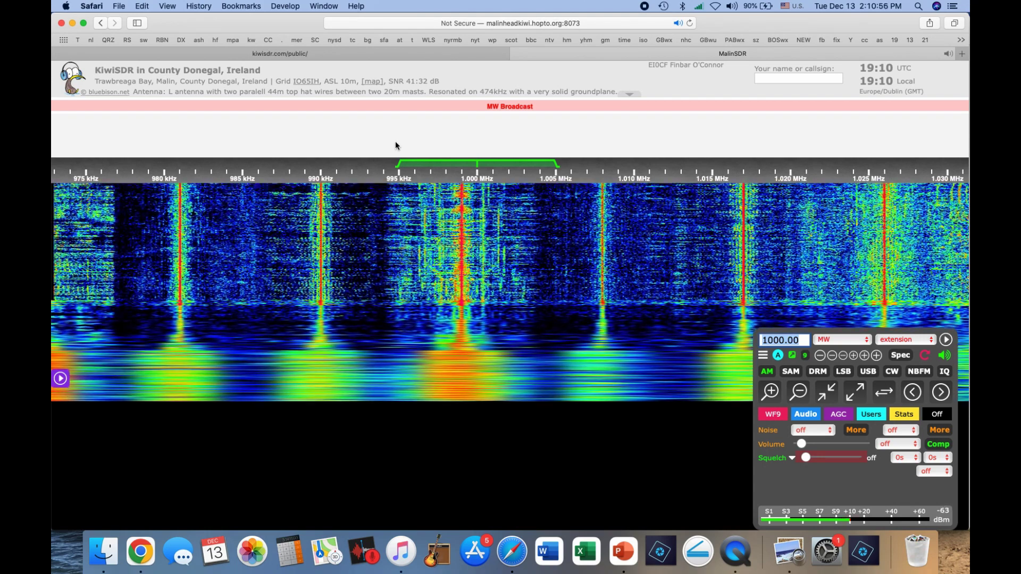
mouse_move(398, 165)
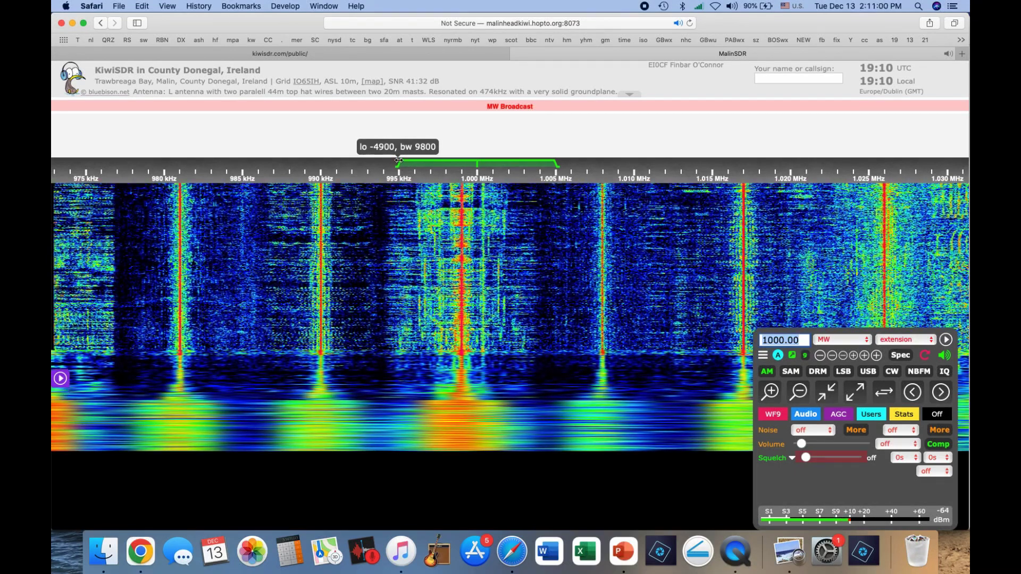
Step: Tune to the station near 1000.44 kHz, narrowing the passband from both sides
click(398, 160)
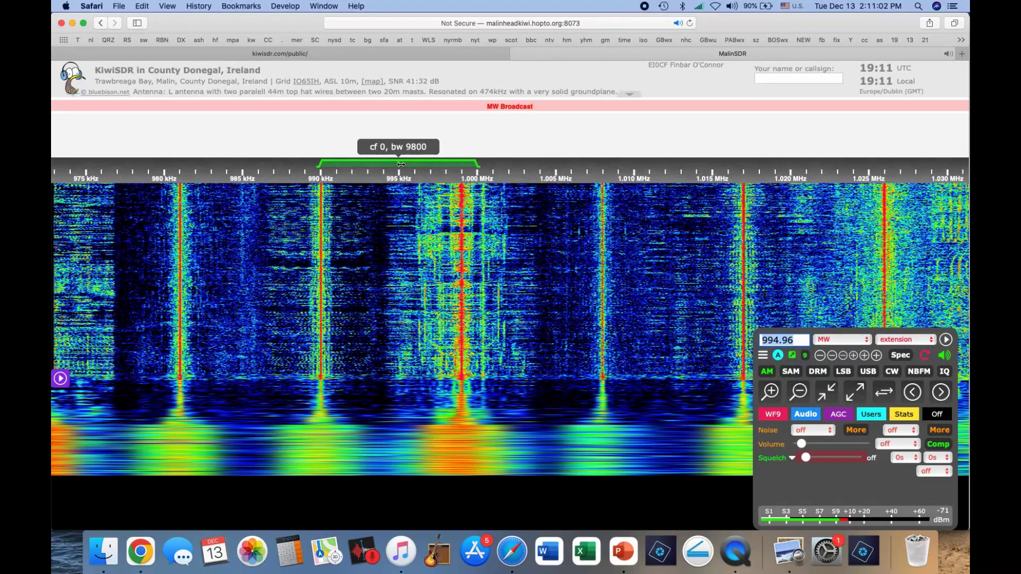
drag(401, 164, 485, 181)
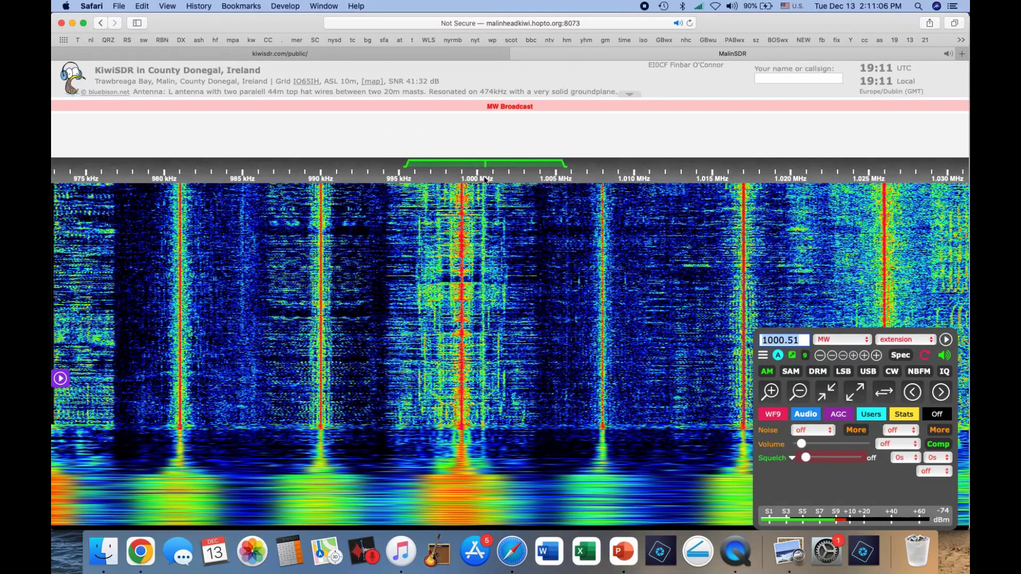
drag(485, 180, 494, 181)
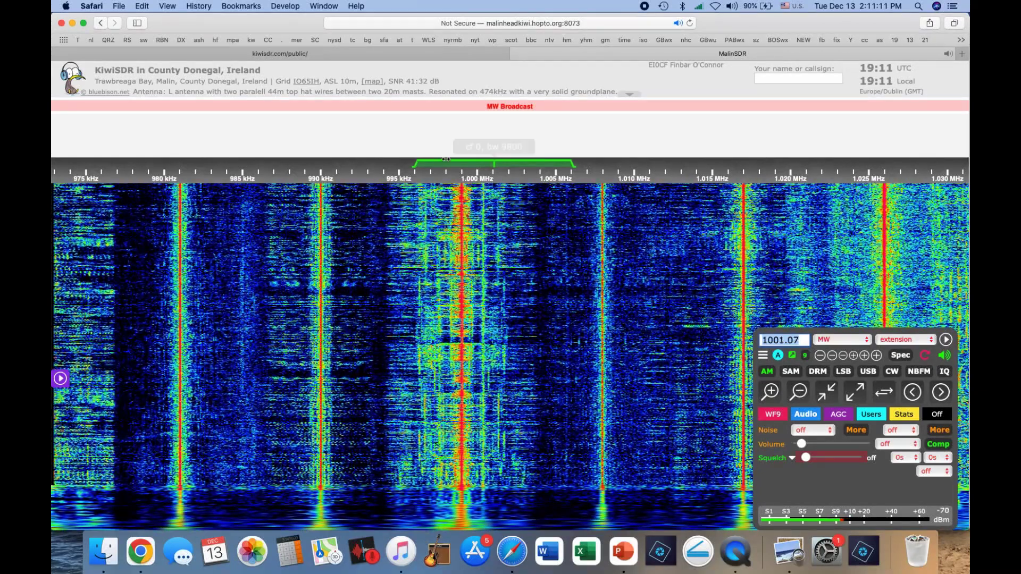
mouse_move(414, 164)
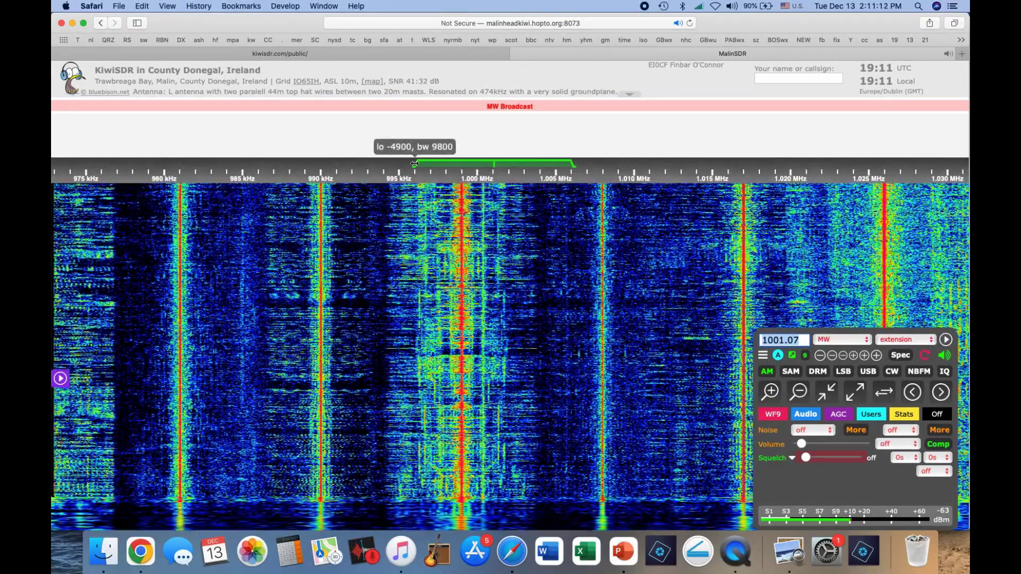
drag(414, 163, 481, 168)
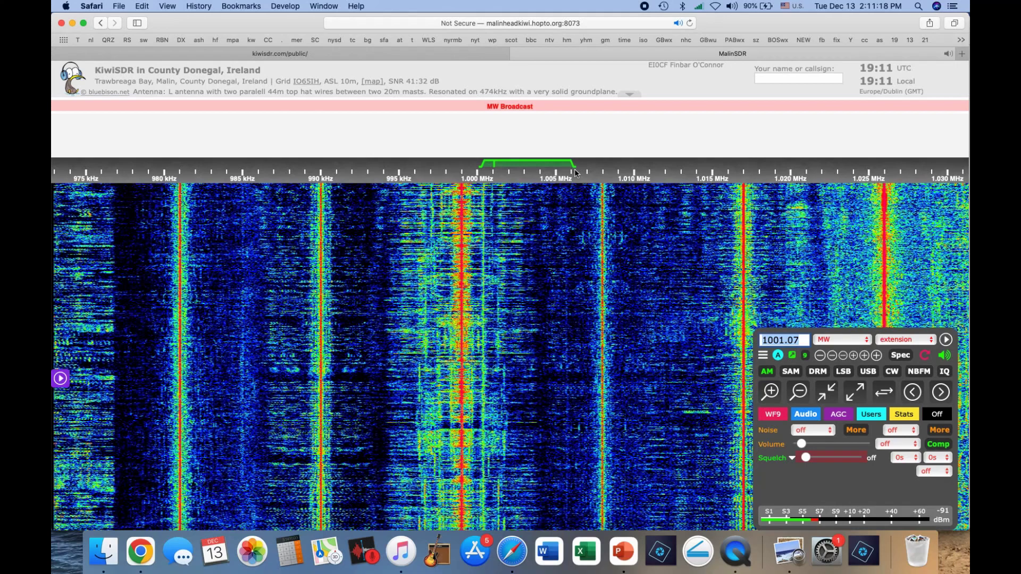
drag(574, 168, 525, 167)
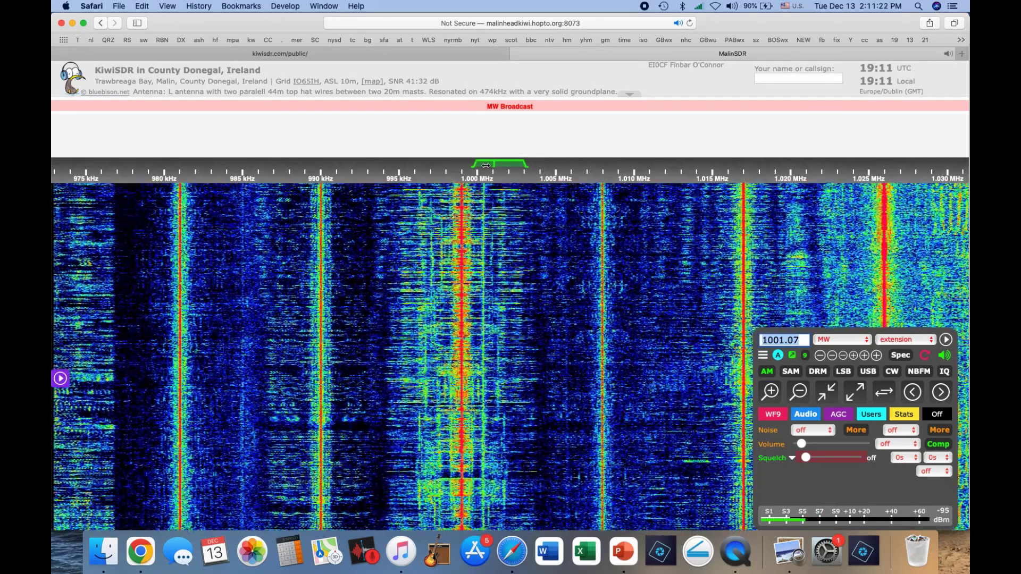
click(486, 165)
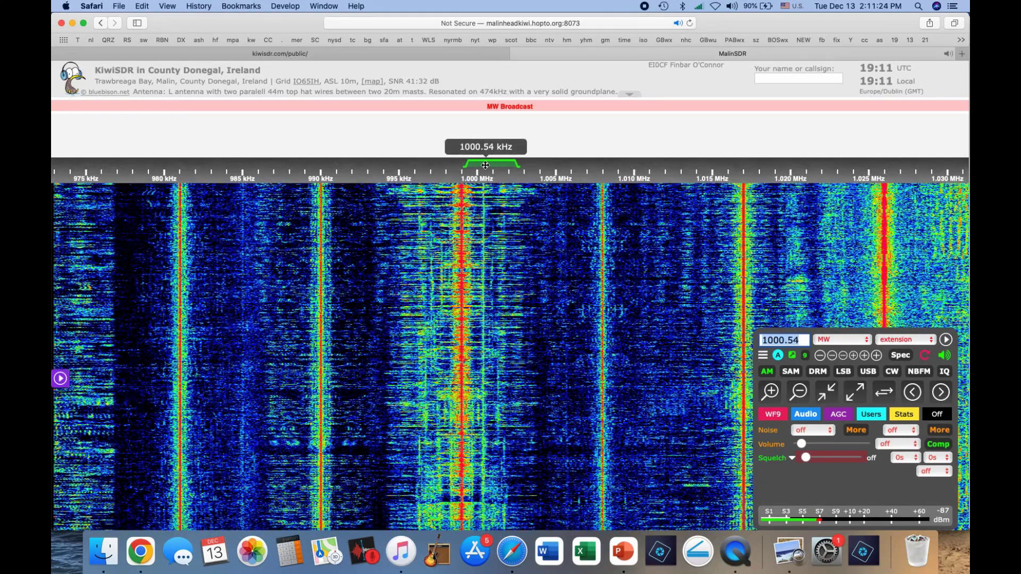
drag(486, 166, 483, 166)
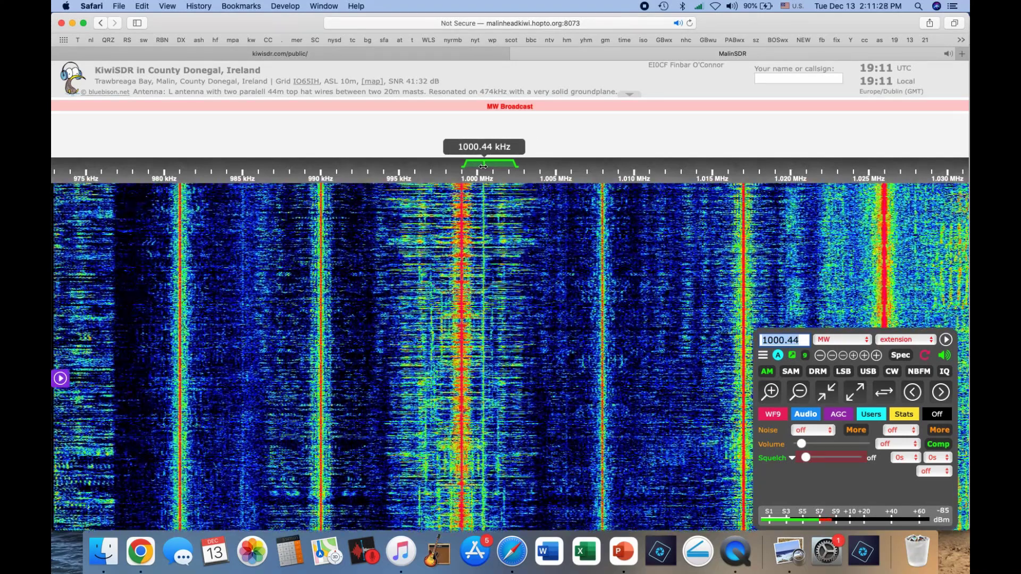
Step: Step up through 1004.70 kHz and about 1017 kHz toward 1035.01 kHz, widening the passband
drag(483, 166, 603, 176)
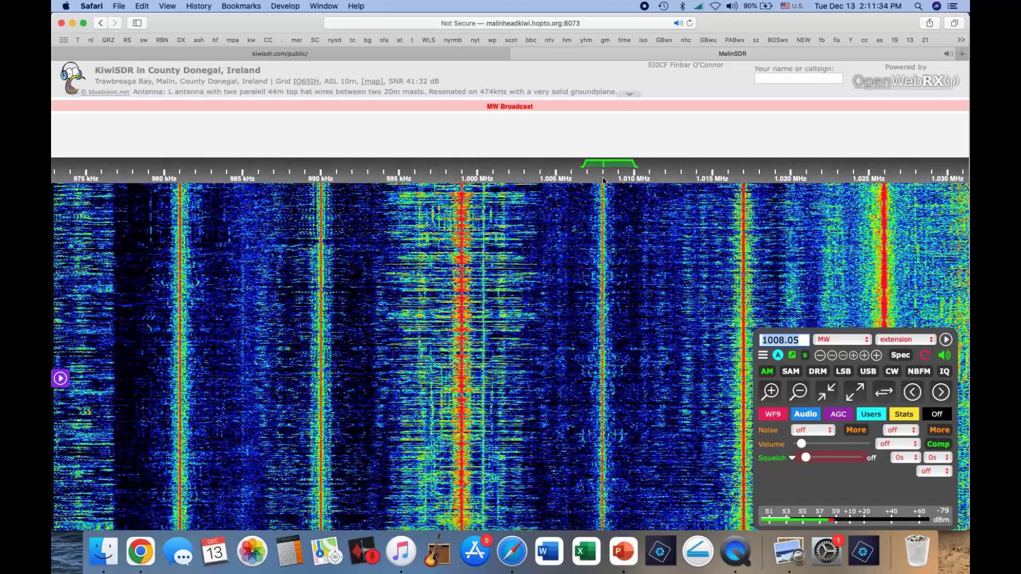
mouse_move(585, 164)
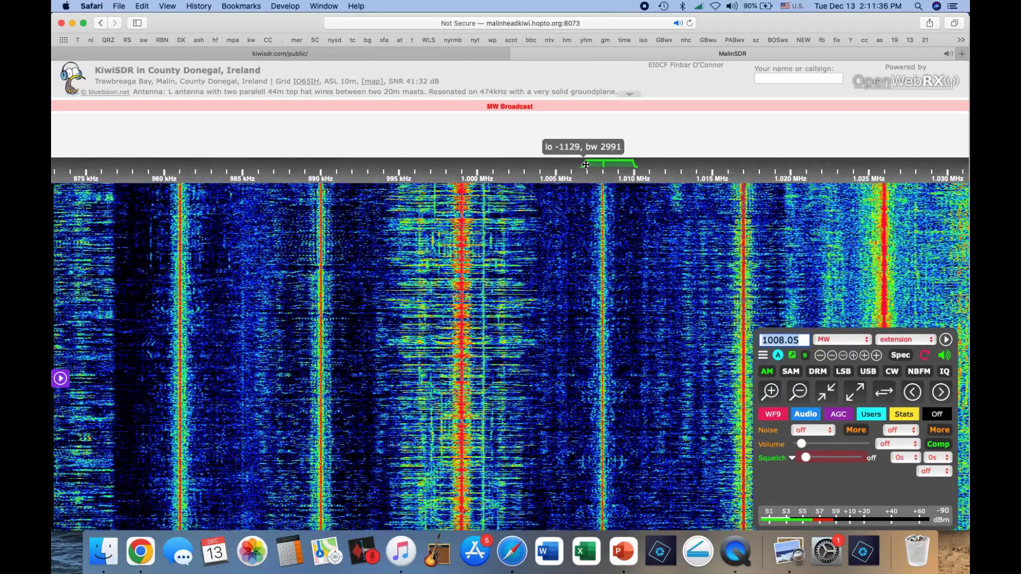
drag(585, 165, 565, 164)
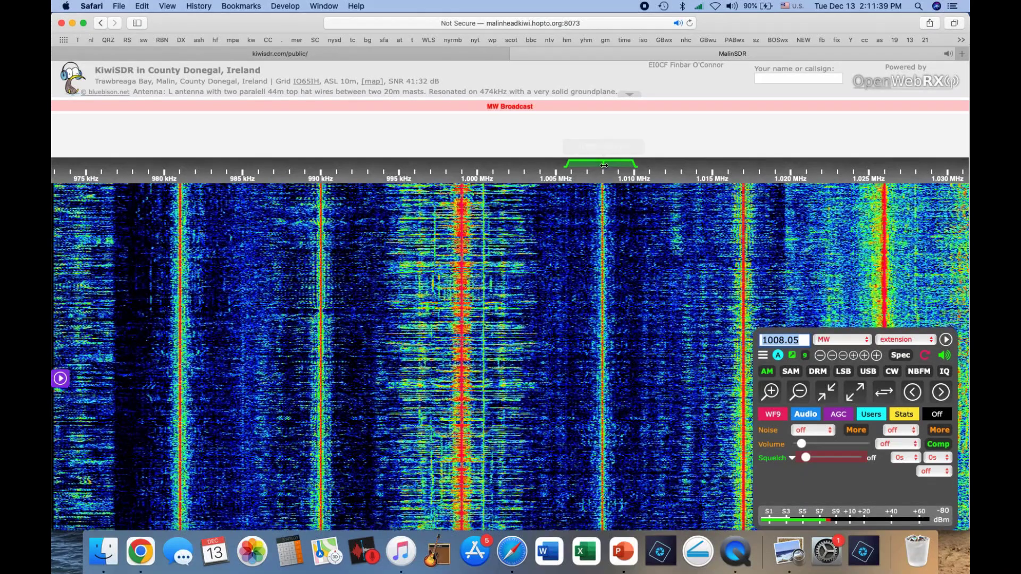
mouse_move(603, 168)
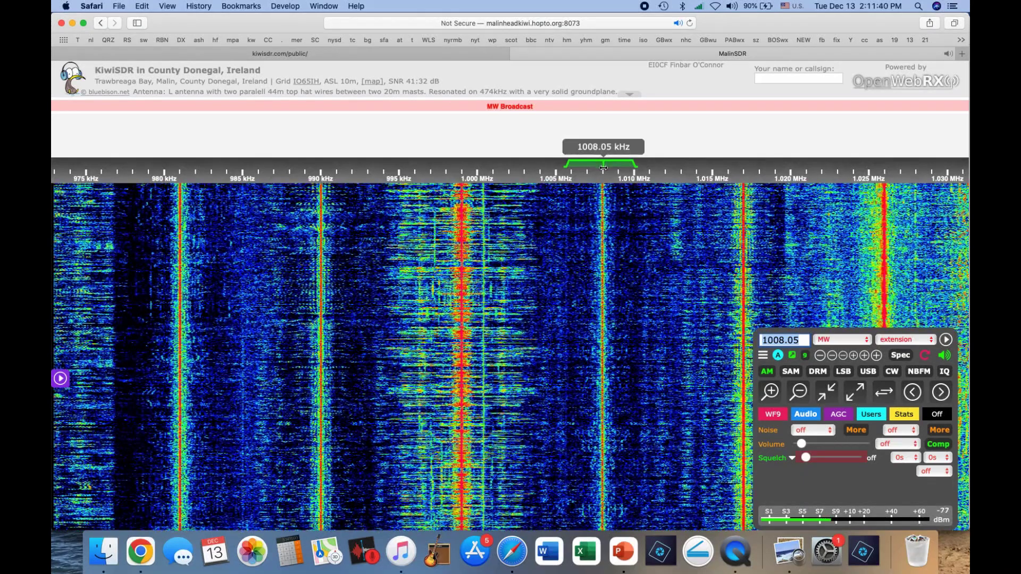
drag(604, 168, 743, 188)
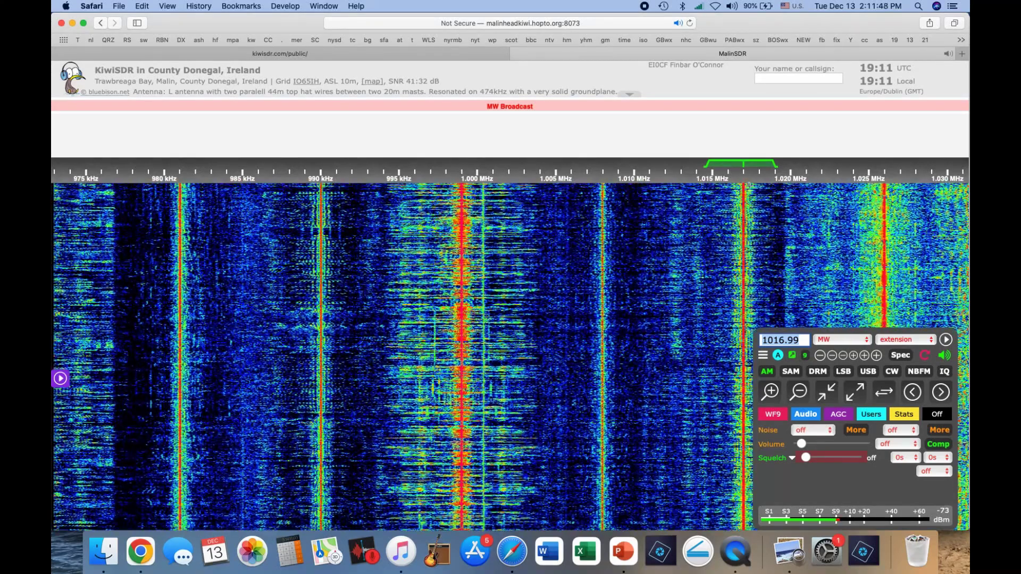
drag(776, 164, 785, 164)
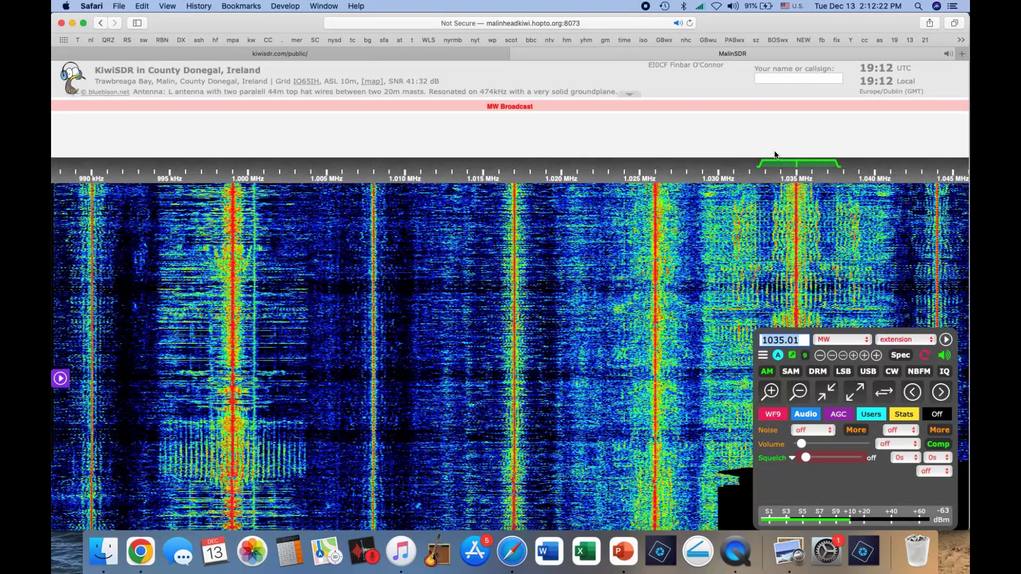
Step: Widen the passband on both sides to about 11.7 kHz and switch to SAM demodulation
mouse_move(761, 166)
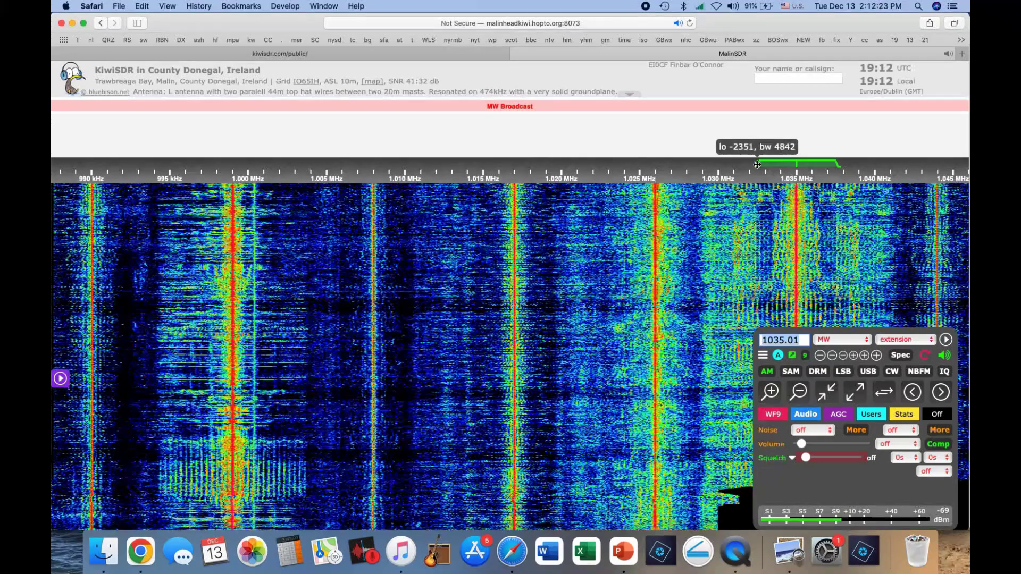
drag(757, 165, 729, 165)
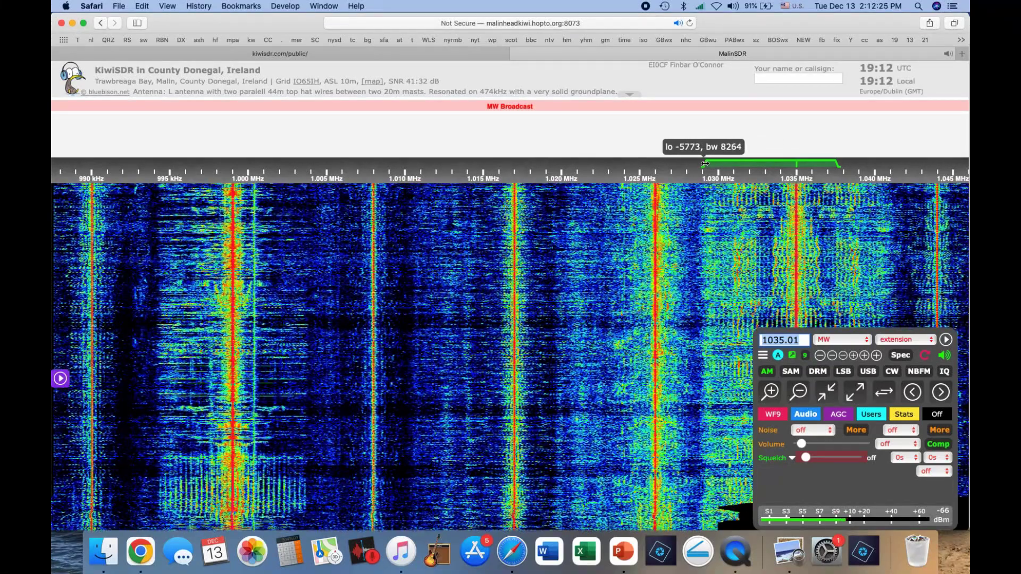
mouse_move(839, 164)
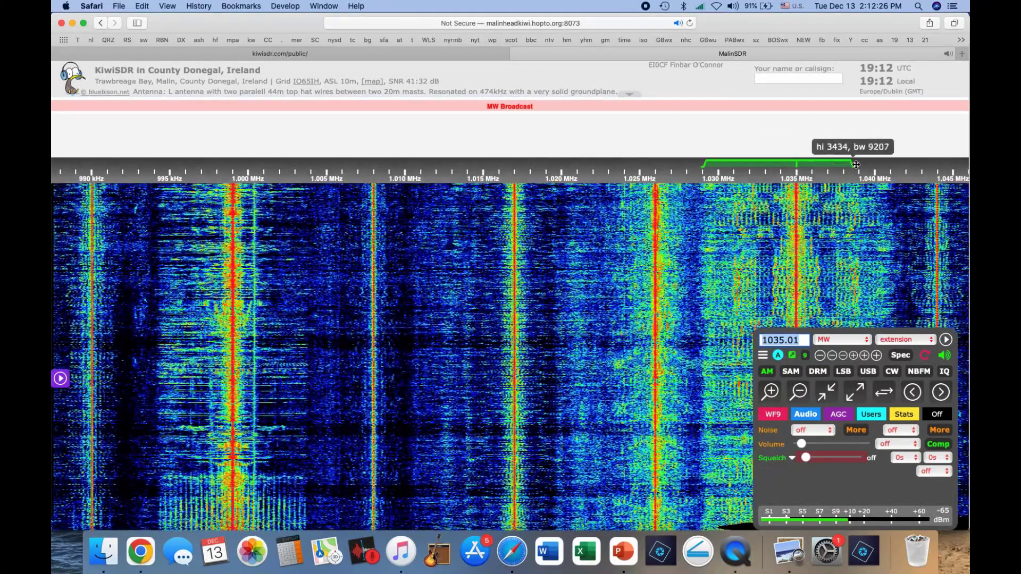
drag(855, 165, 896, 169)
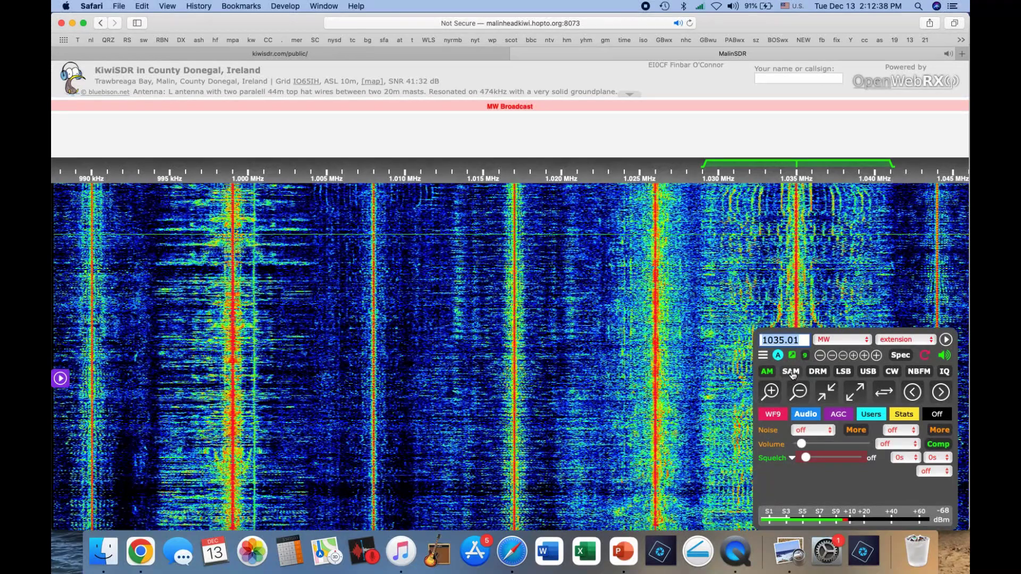
click(791, 373)
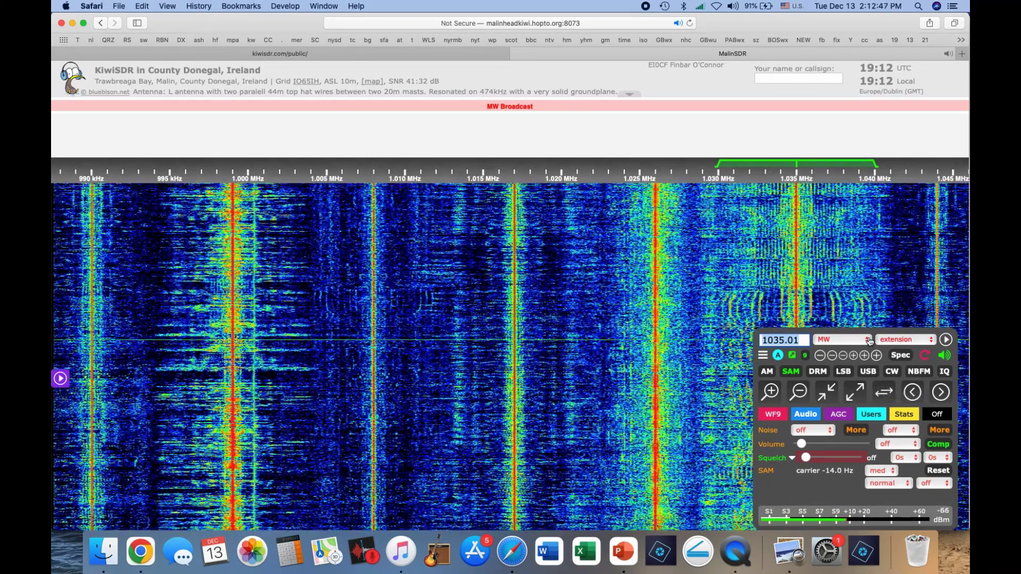
Step: Jump to the 41m broadcast band and switch demodulation to CW
click(870, 340)
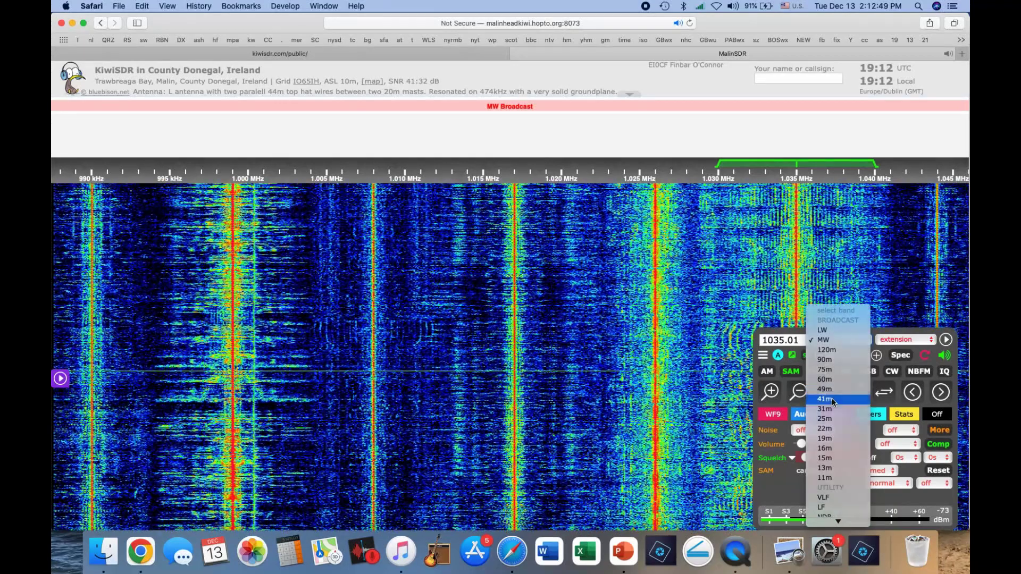
click(831, 398)
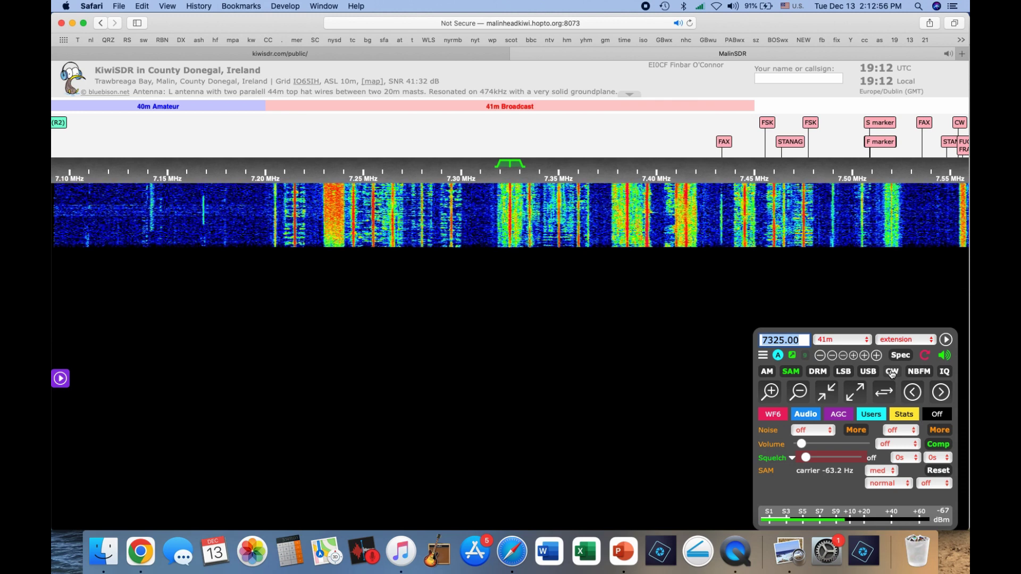
click(892, 372)
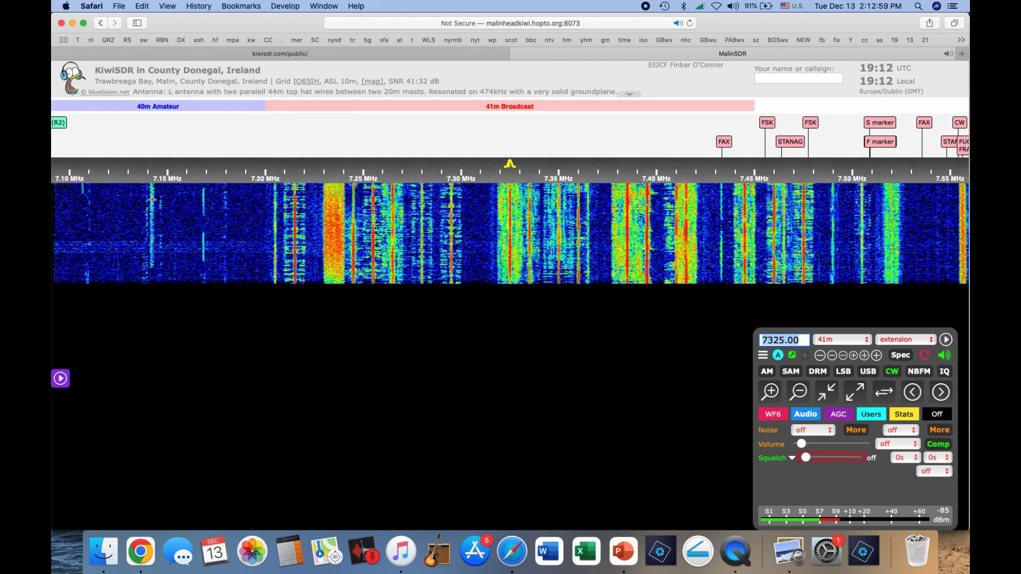
Step: Tune from about 7168 kHz down to near 7105 kHz, then shift the waterfall toward lower frequencies
click(204, 203)
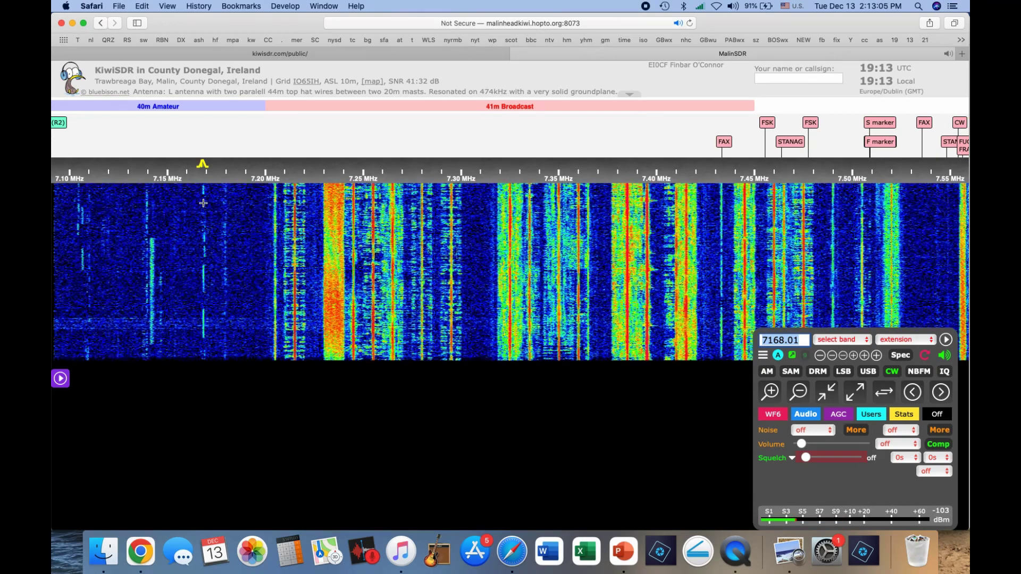
key(XF86AudioRaiseVolume)
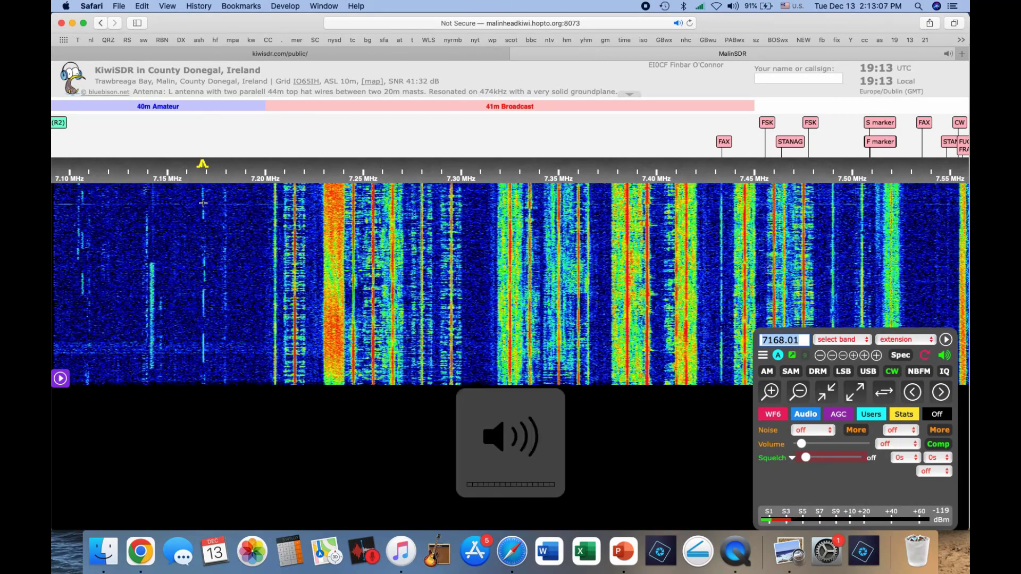
click(79, 190)
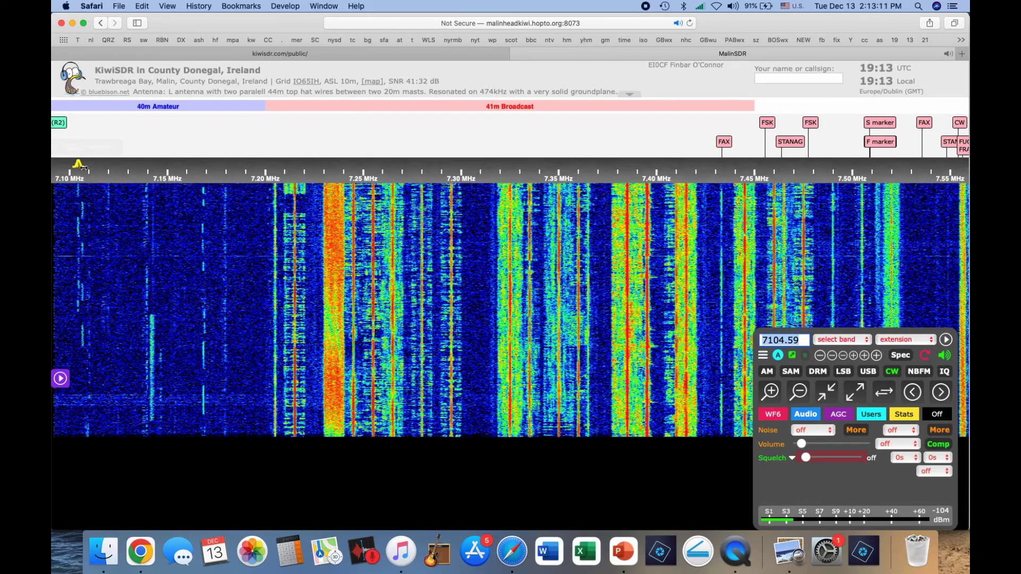
drag(78, 164, 76, 164)
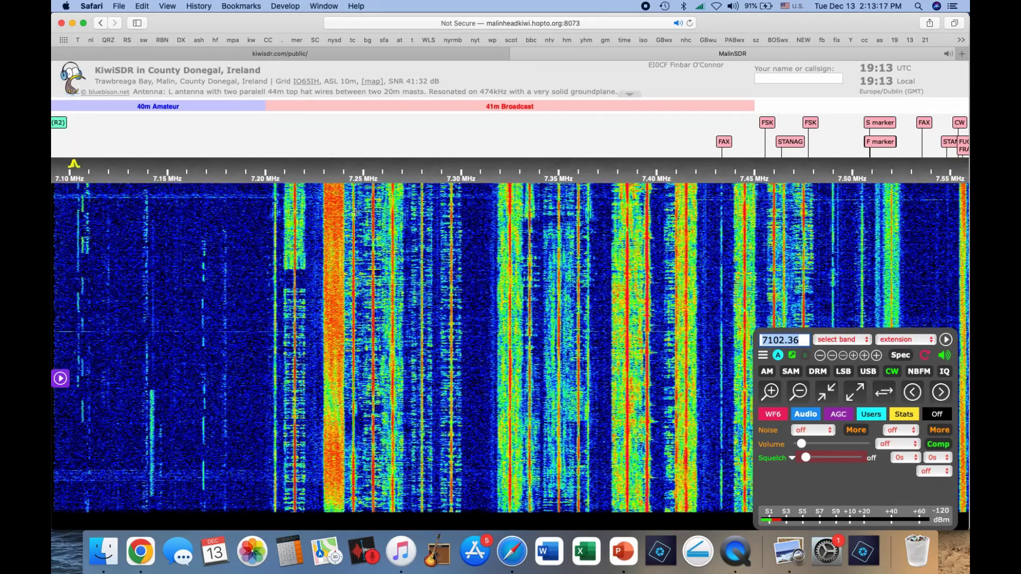
drag(207, 316, 590, 225)
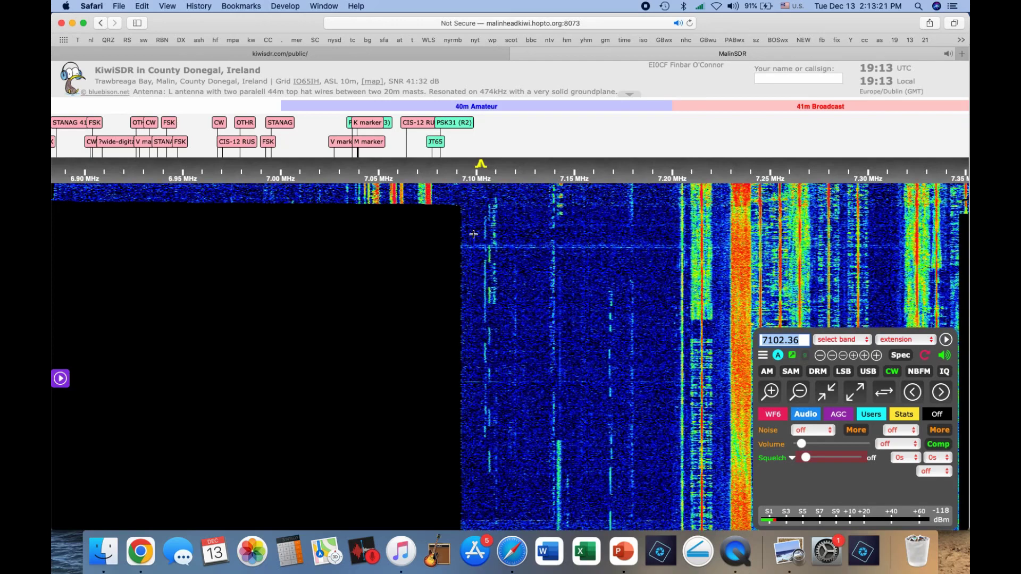
Step: Tune to the signal near 7015.20 kHz and raise the volume slightly
drag(473, 234, 515, 233)
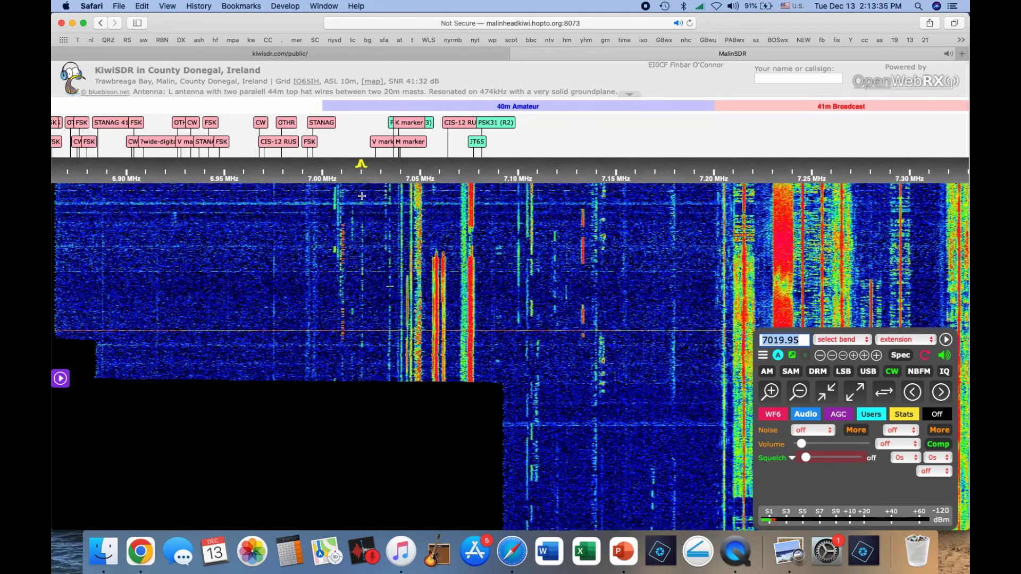
click(355, 164)
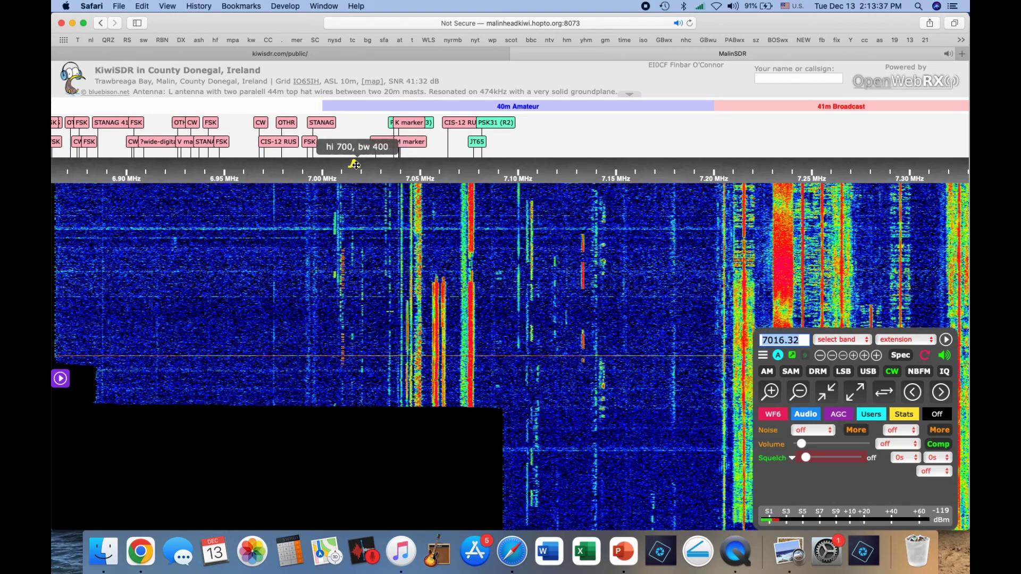
click(352, 164)
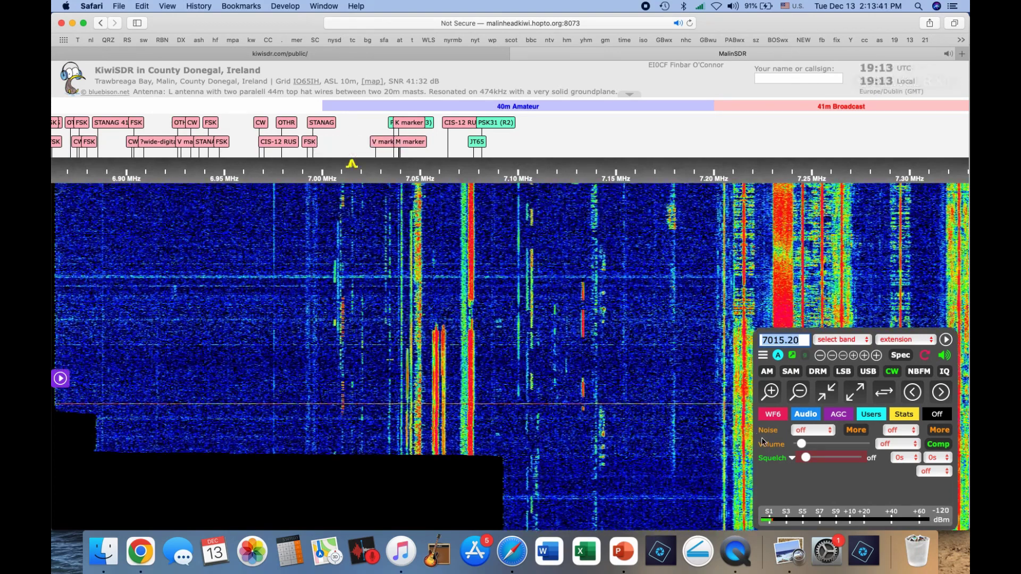
drag(803, 444, 808, 444)
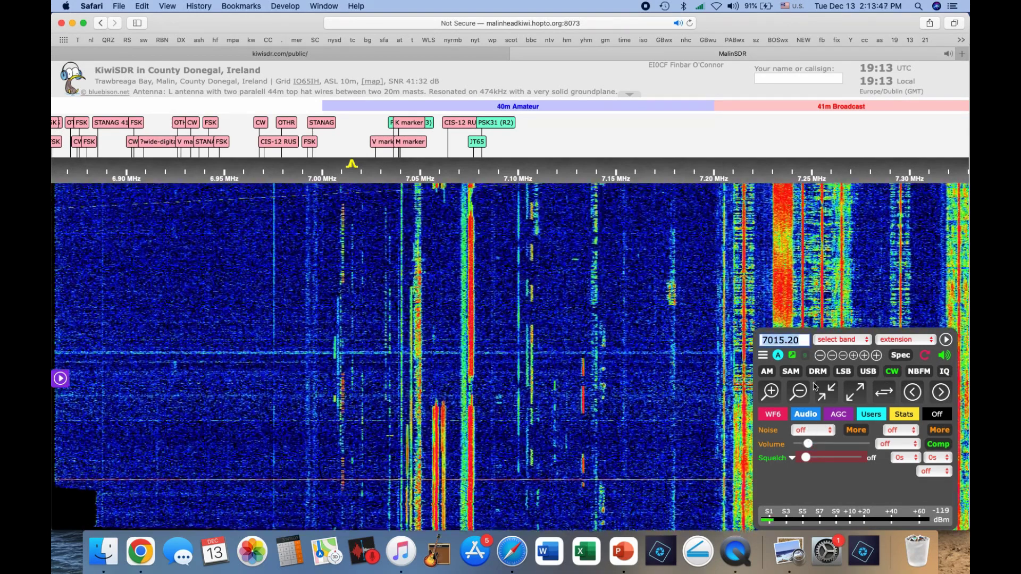
Step: Switch to LSB and retune to about 7015.5 kHz
click(844, 376)
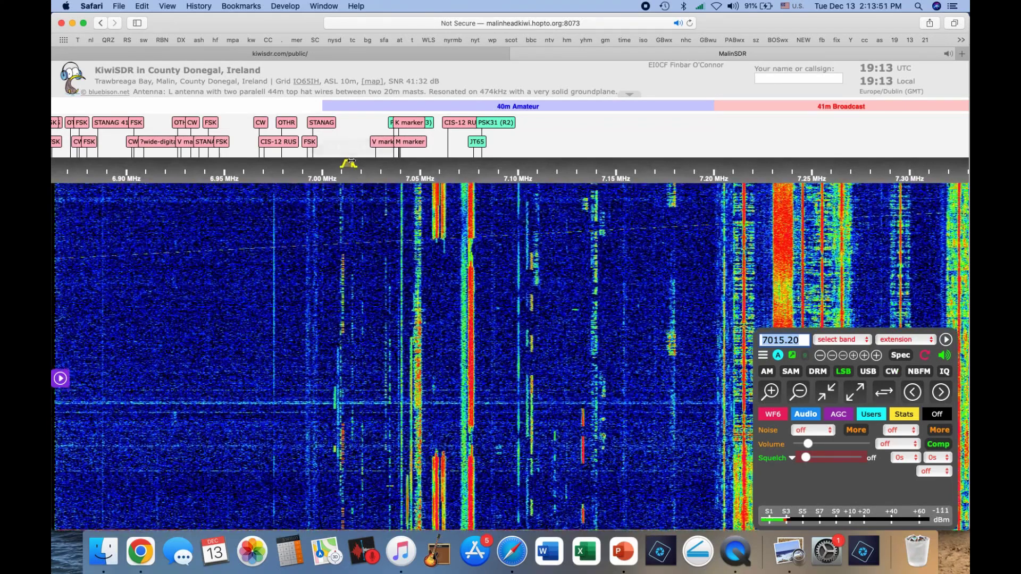
drag(350, 160, 345, 159)
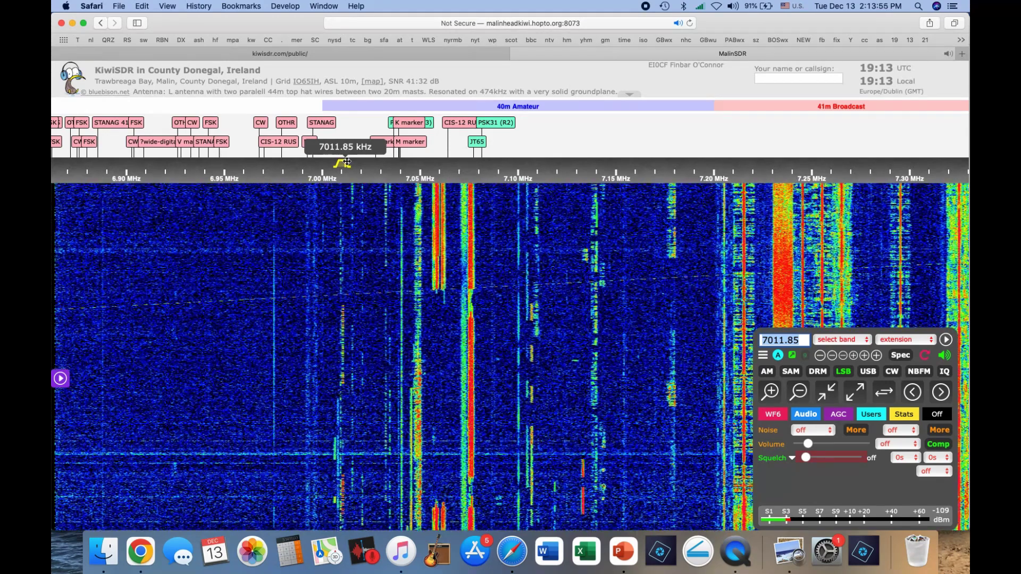
drag(347, 161, 353, 166)
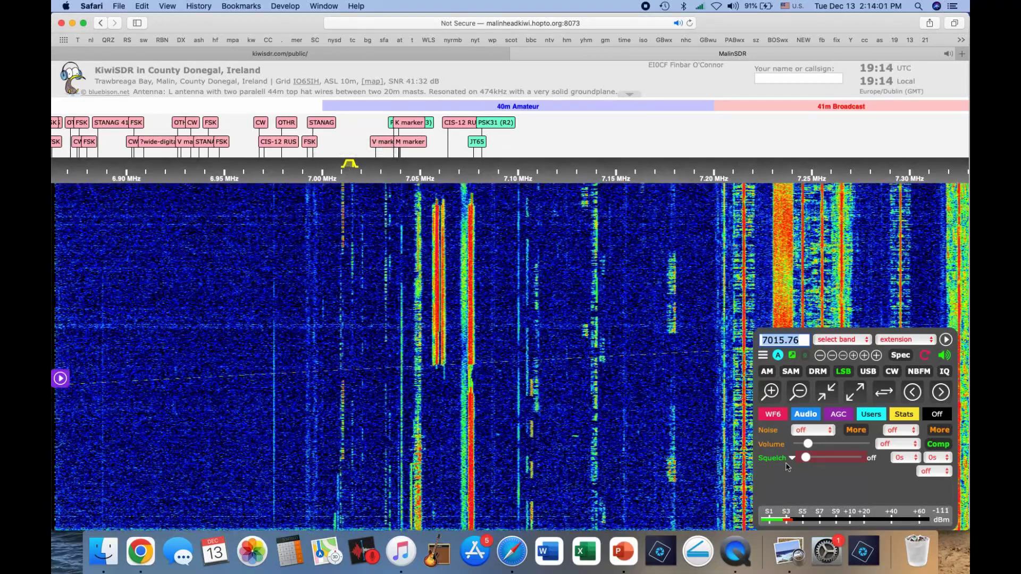
Step: Zoom the waterfall in three levels around 7.015 MHz and retune to about 7015.5 kHz
click(771, 391)
click(770, 392)
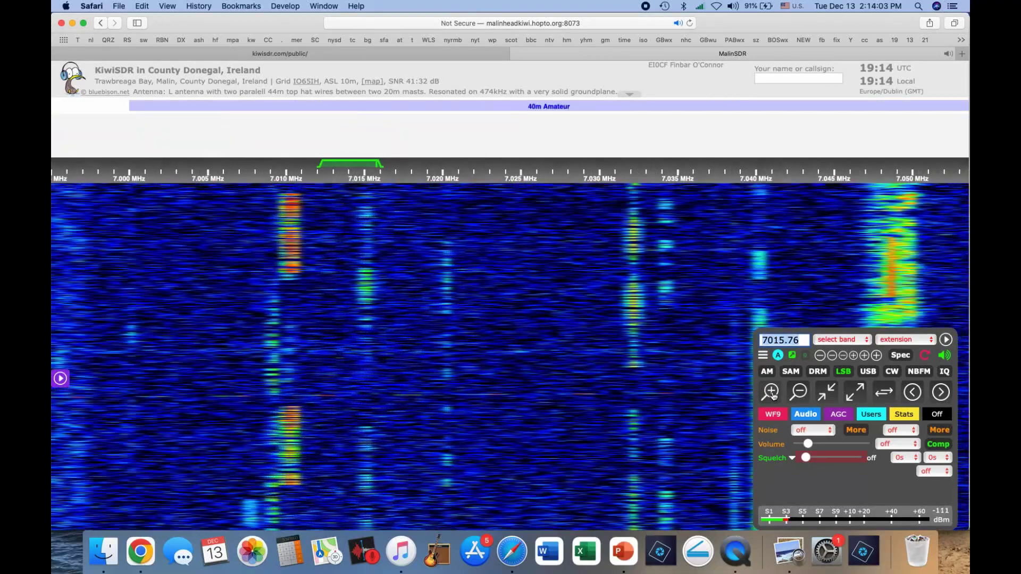
click(770, 391)
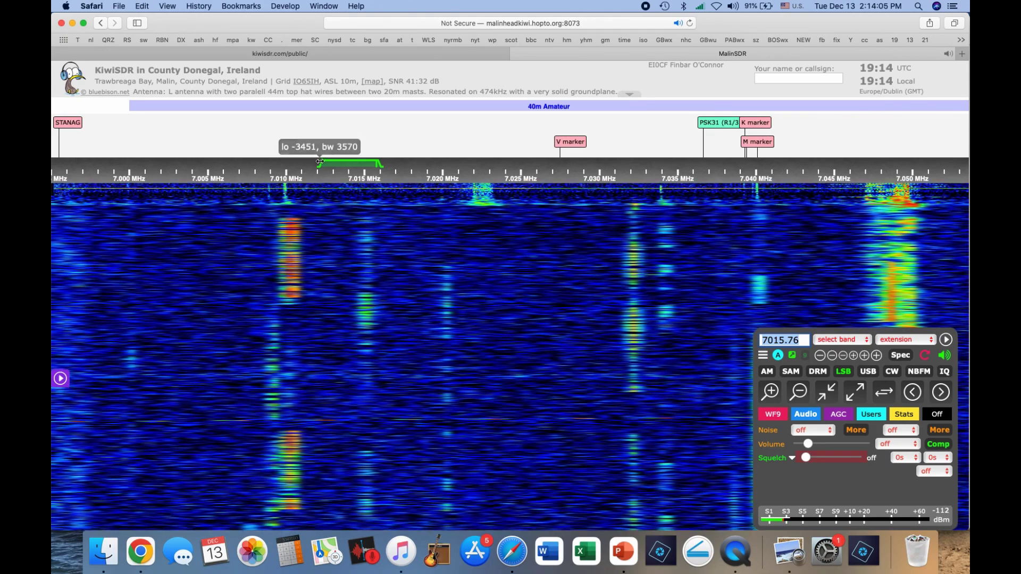
click(323, 173)
drag(325, 158, 351, 164)
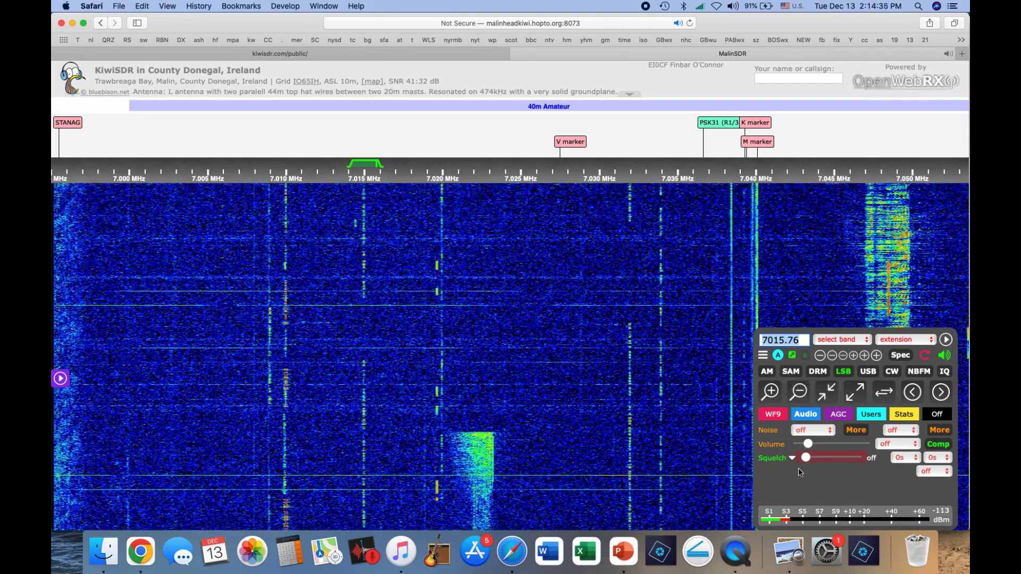
Step: Set the volume to zero, raise the WF ceiling to +30 dB, and show the AGC tab
drag(808, 444, 786, 444)
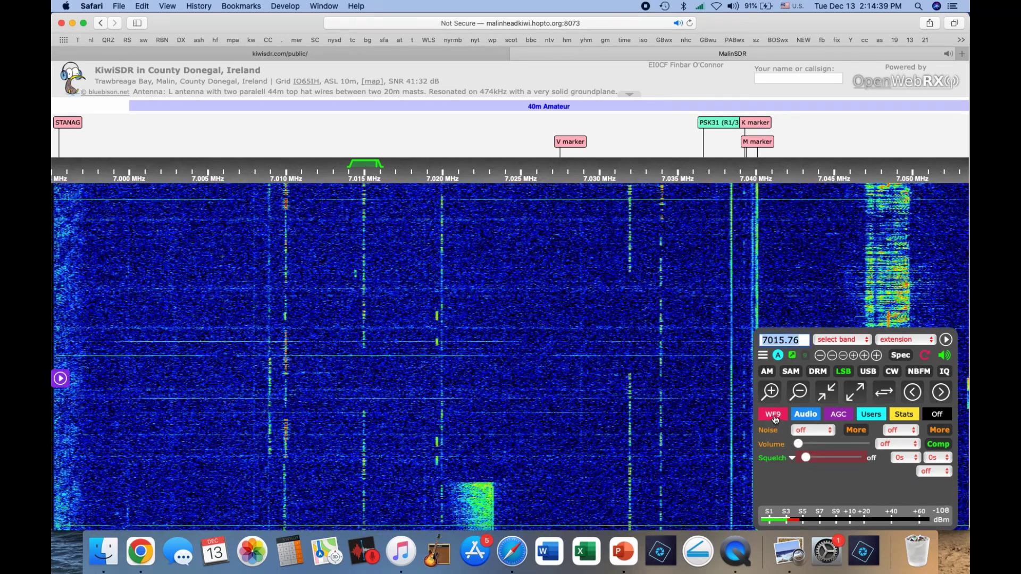
click(773, 414)
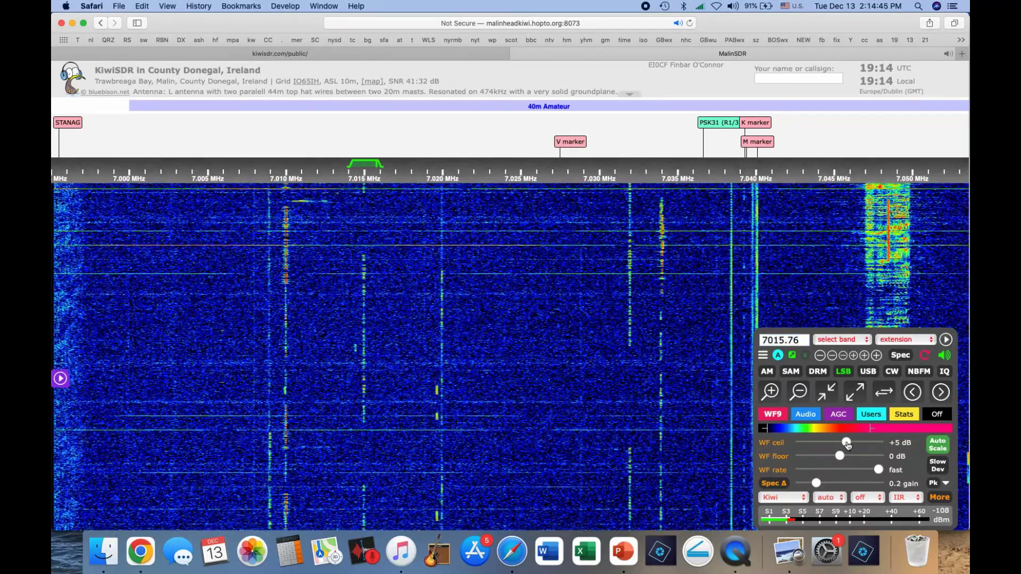
mouse_move(846, 443)
mouse_down()
mouse_move(883, 443)
mouse_move(859, 458)
mouse_move(867, 459)
mouse_move(812, 458)
mouse_move(823, 458)
mouse_up()
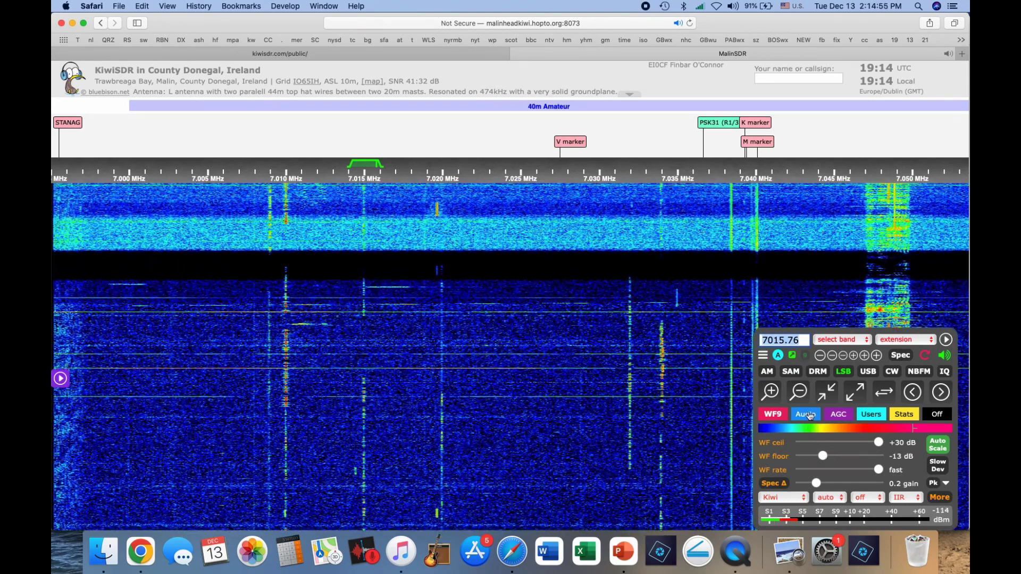
click(807, 415)
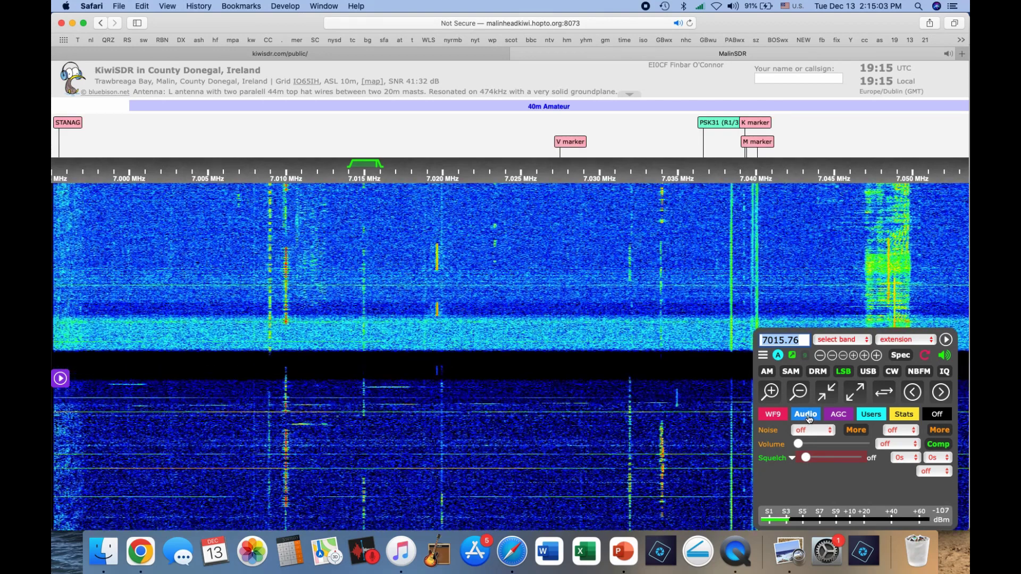
click(838, 419)
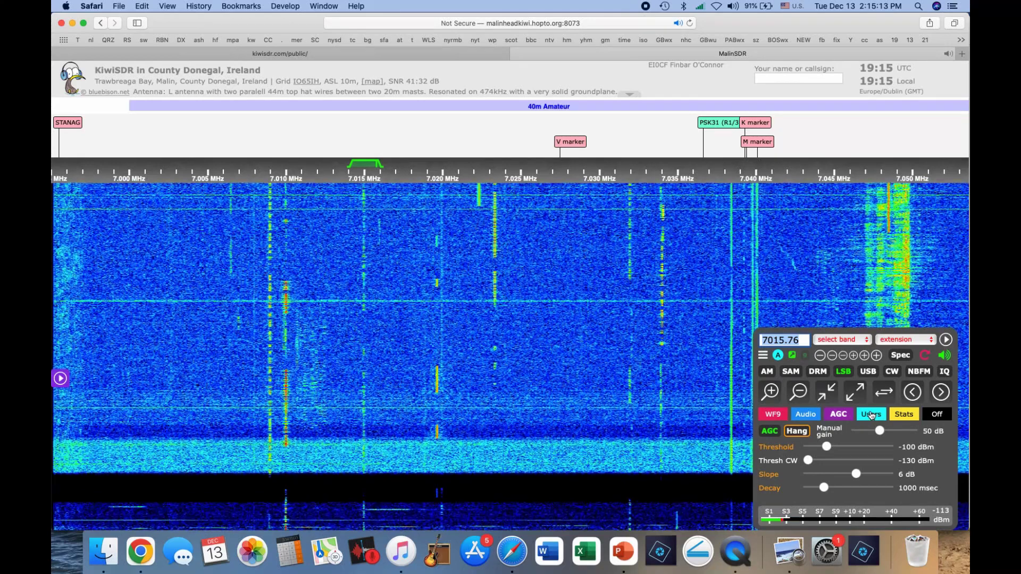
Step: Show the Users and Stats panels, then step the frequency up to 7015.40 kHz
click(872, 415)
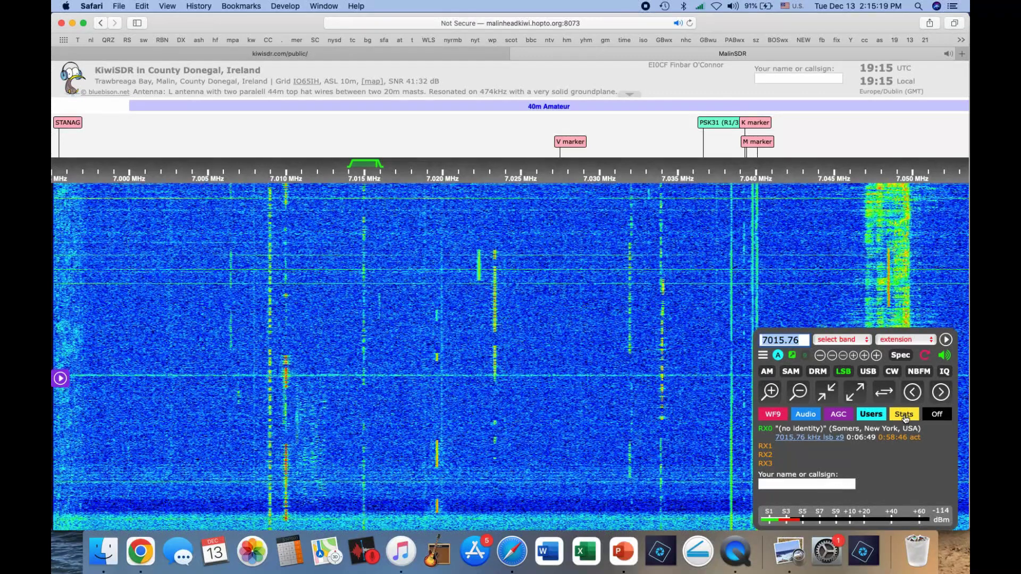
click(904, 417)
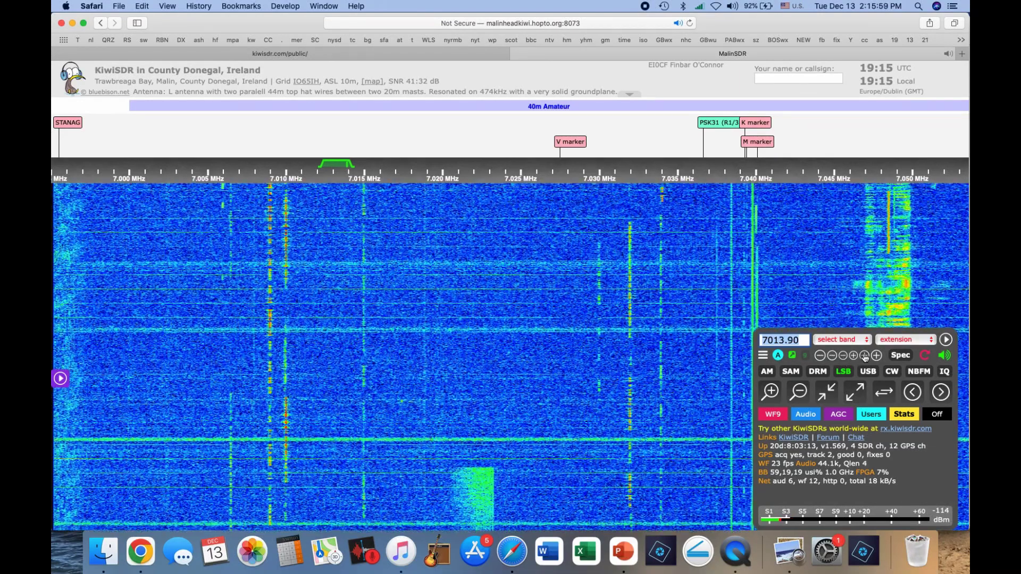
click(865, 356)
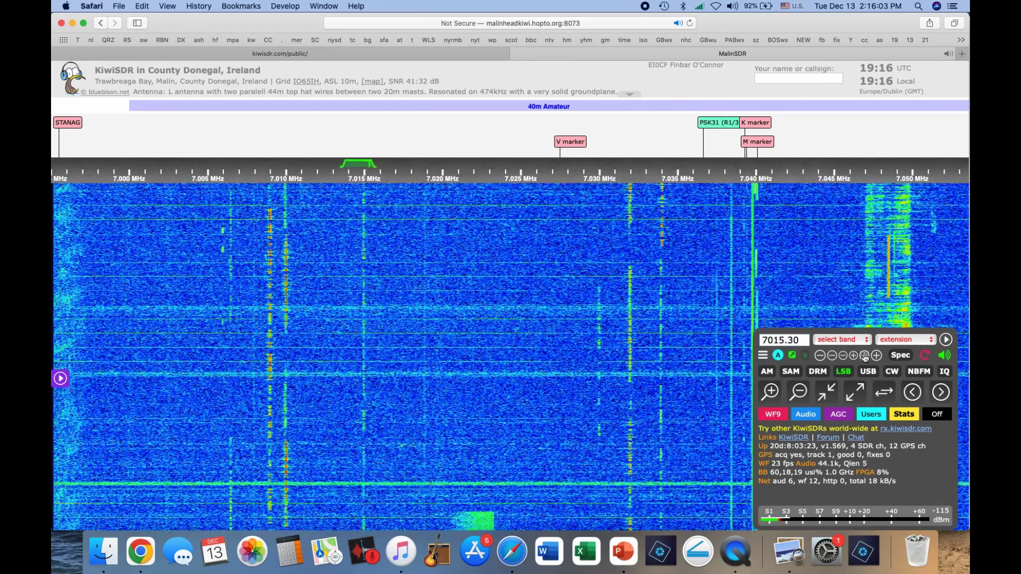
click(865, 356)
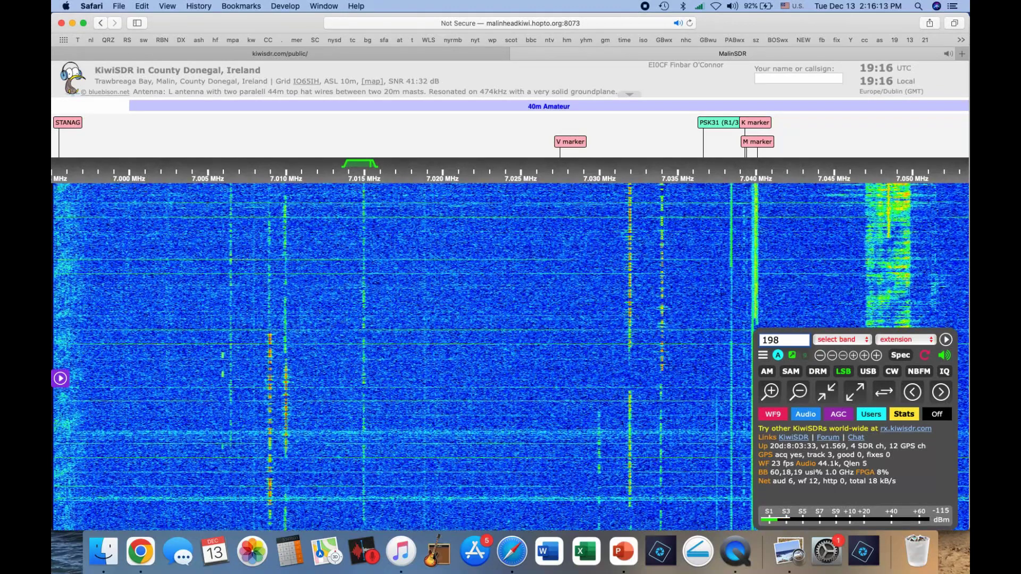
Step: Tune to 198 kHz in AM and set the Audio tab volume to minimum
key(Return)
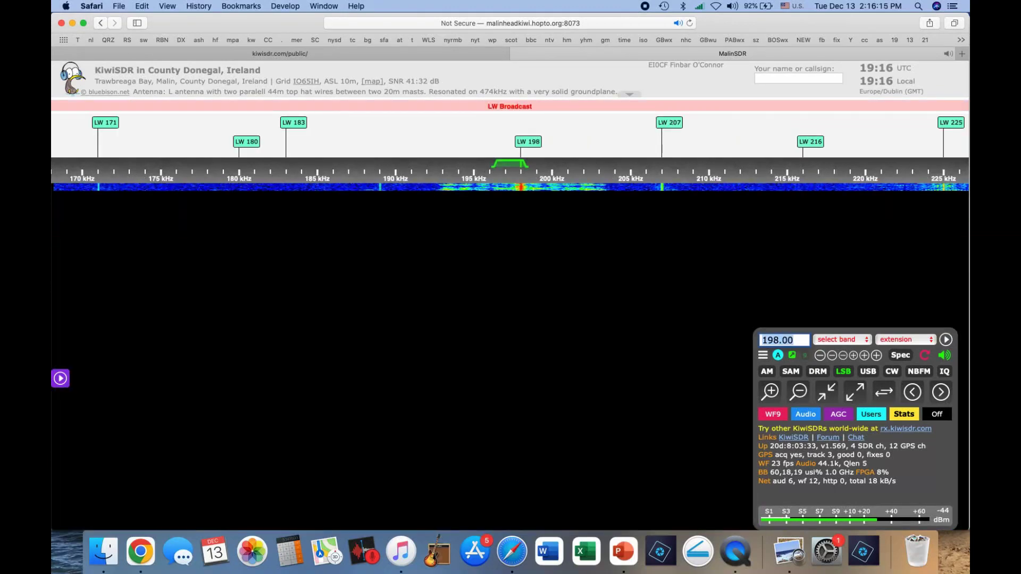
click(767, 372)
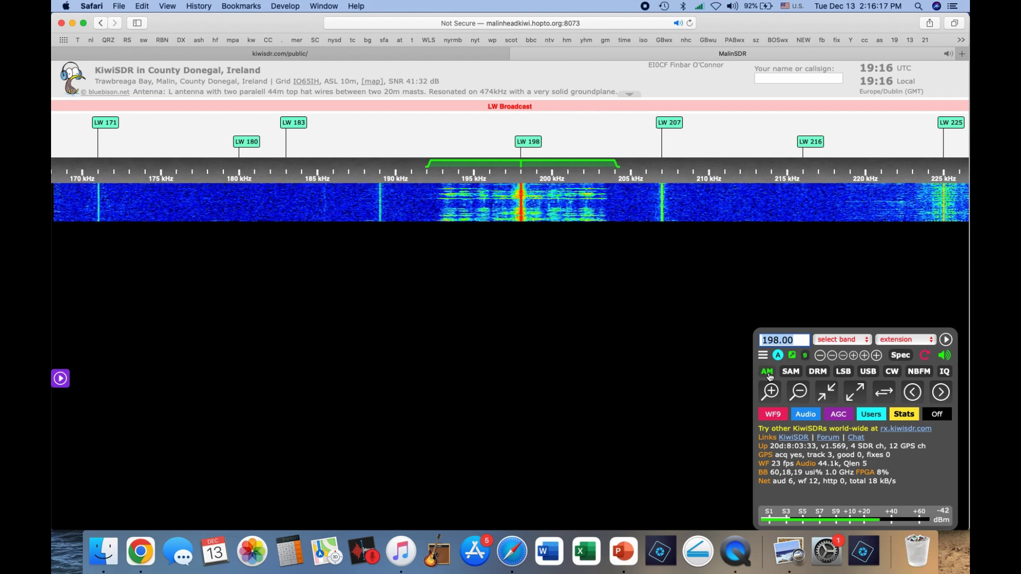
click(805, 414)
drag(798, 451, 803, 446)
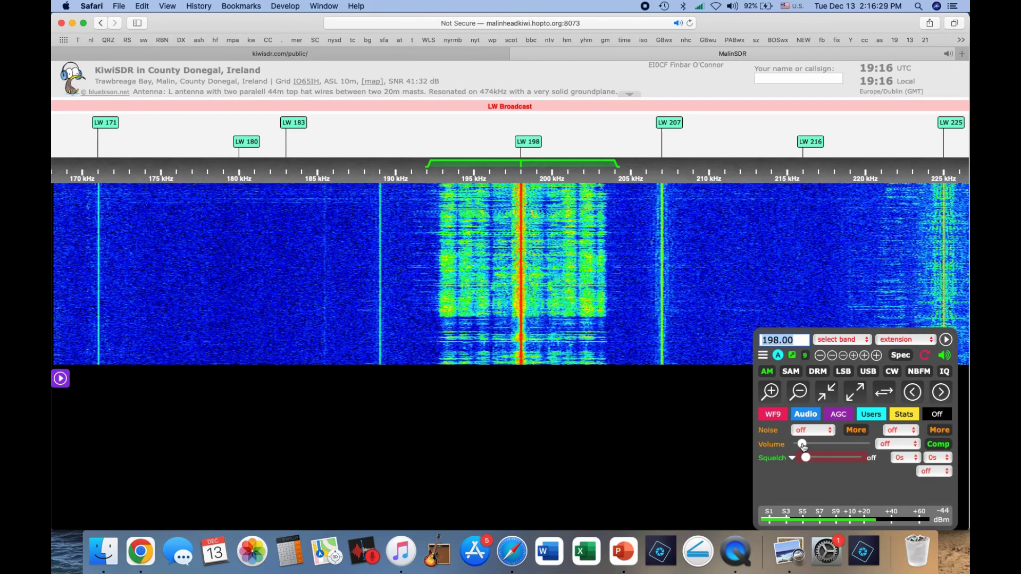
drag(803, 447, 780, 441)
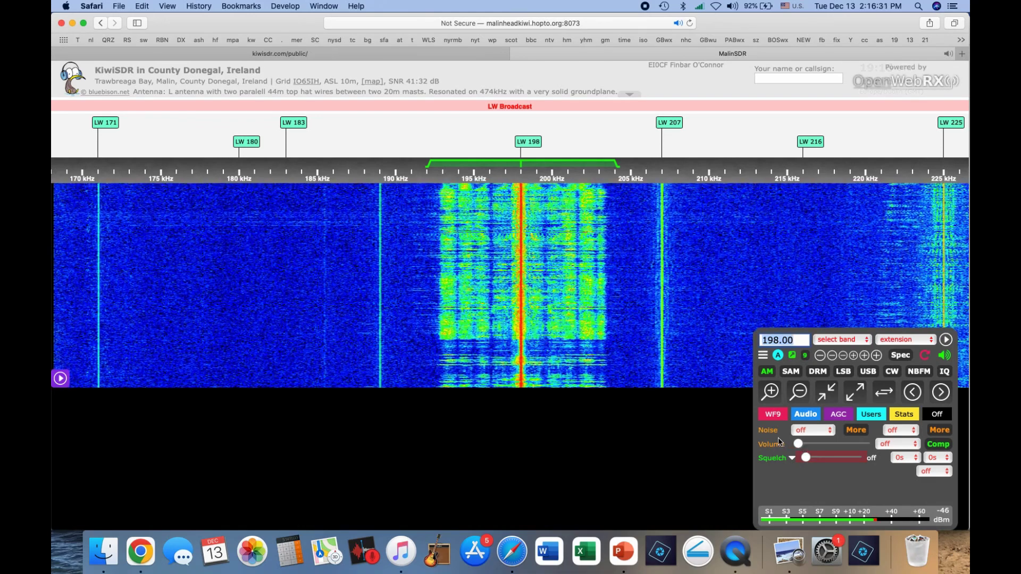